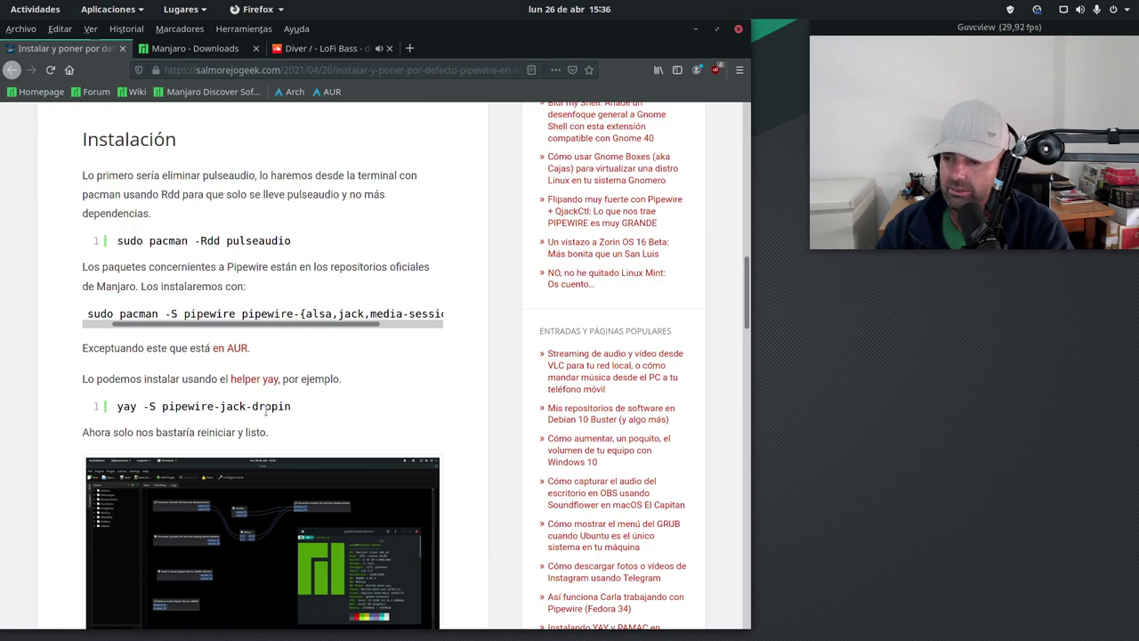
Open the pipewire-jack-dropin AUR page and the YAY and PAMAC installation article in new tabs
click(233, 349)
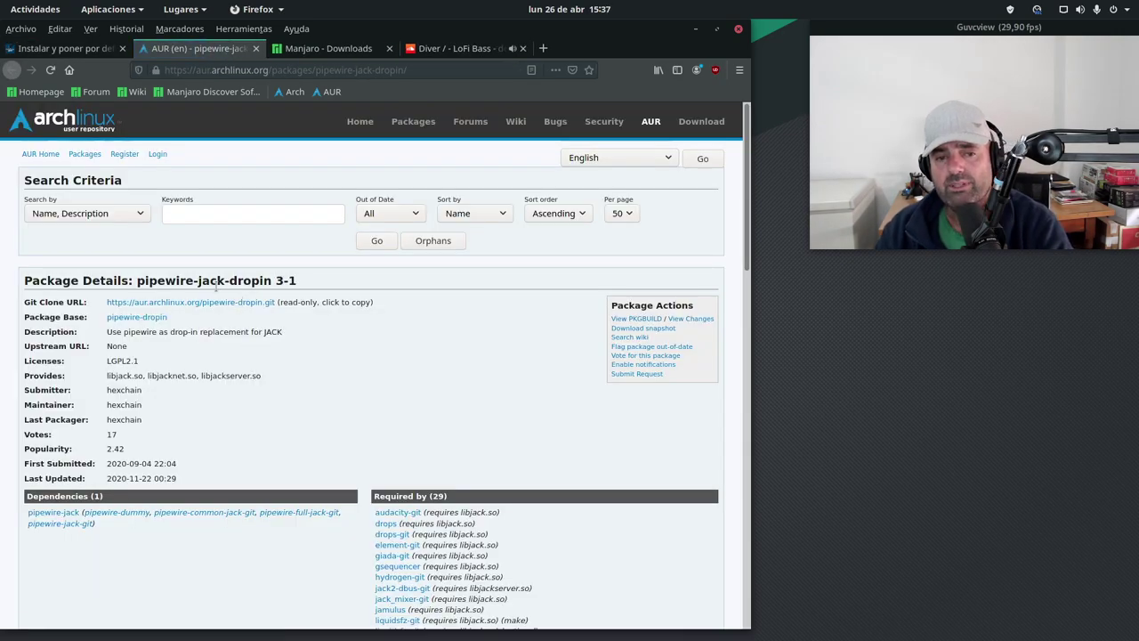
click(84, 48)
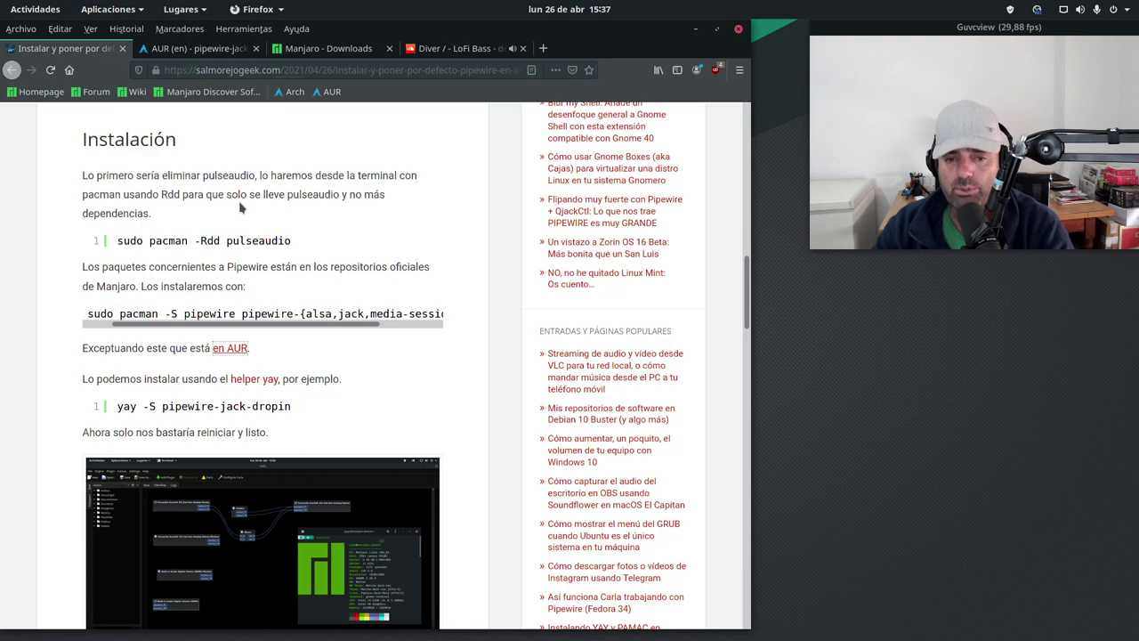
click(239, 378)
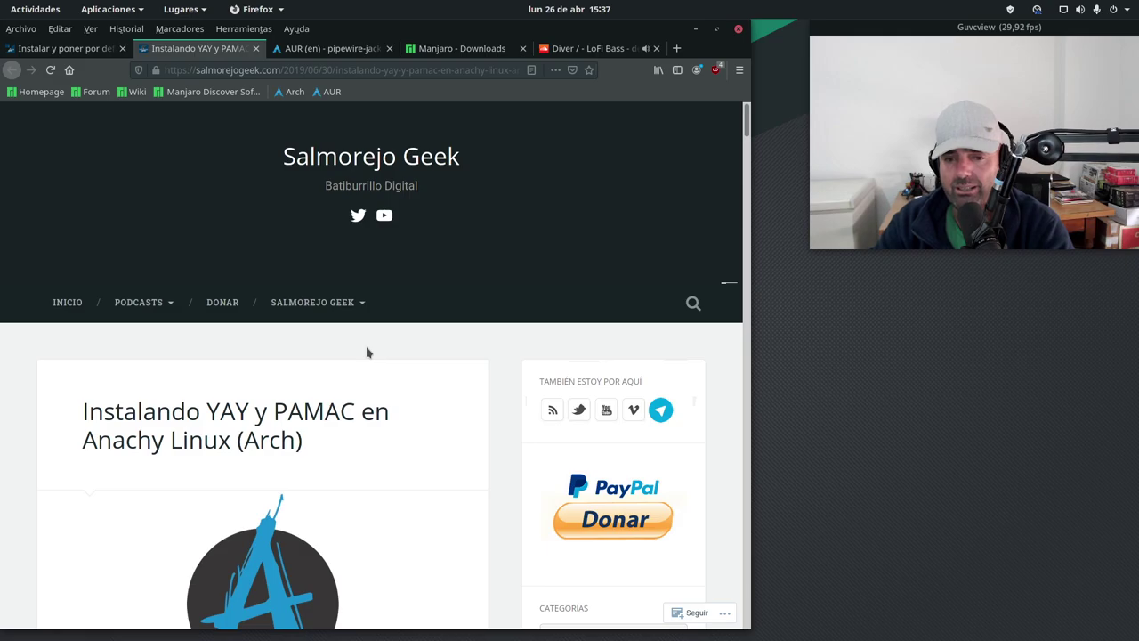
Open the yay project's GitHub page and review its installation commands
scroll(365, 355, down, 15)
scroll(315, 384, down, 1)
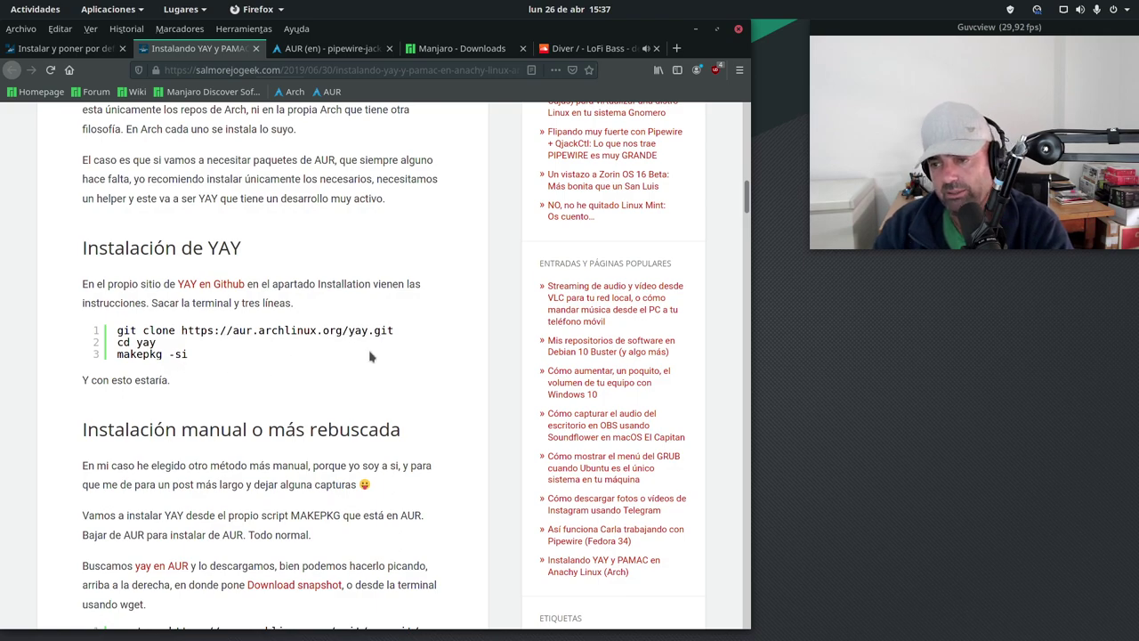
click(224, 283)
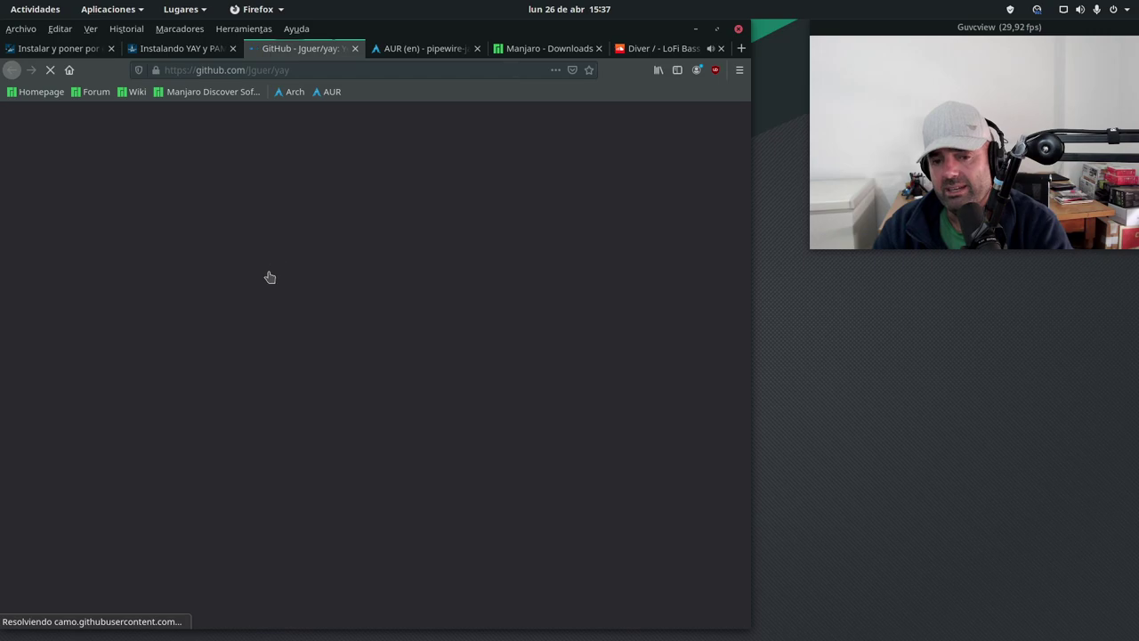
scroll(266, 318, down, 10)
scroll(265, 318, down, 8)
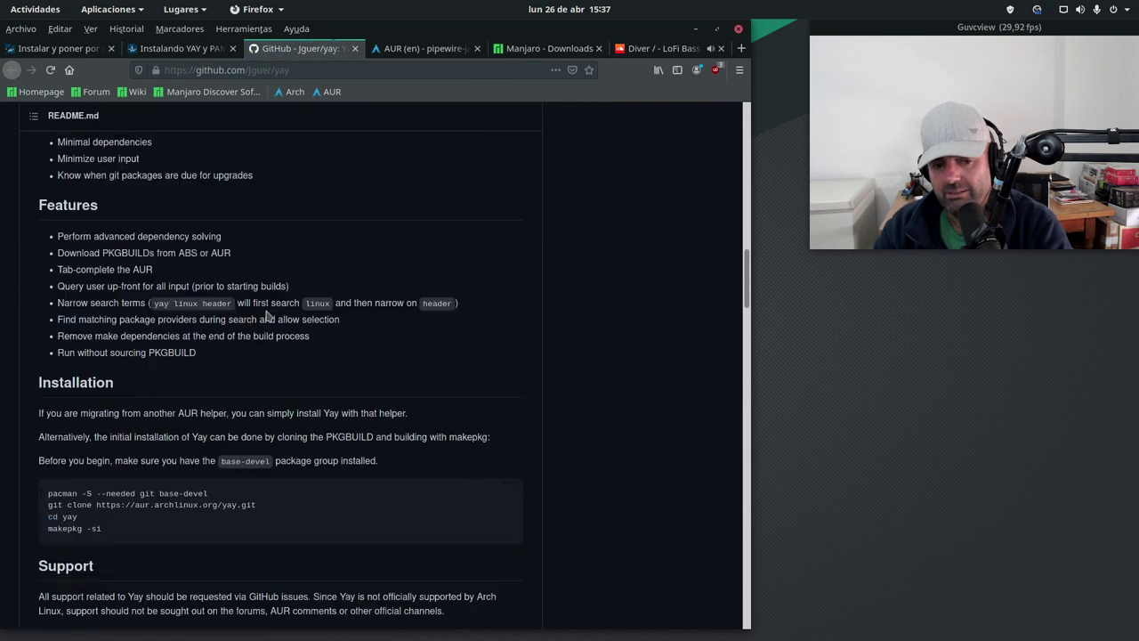
drag(142, 318, 47, 273)
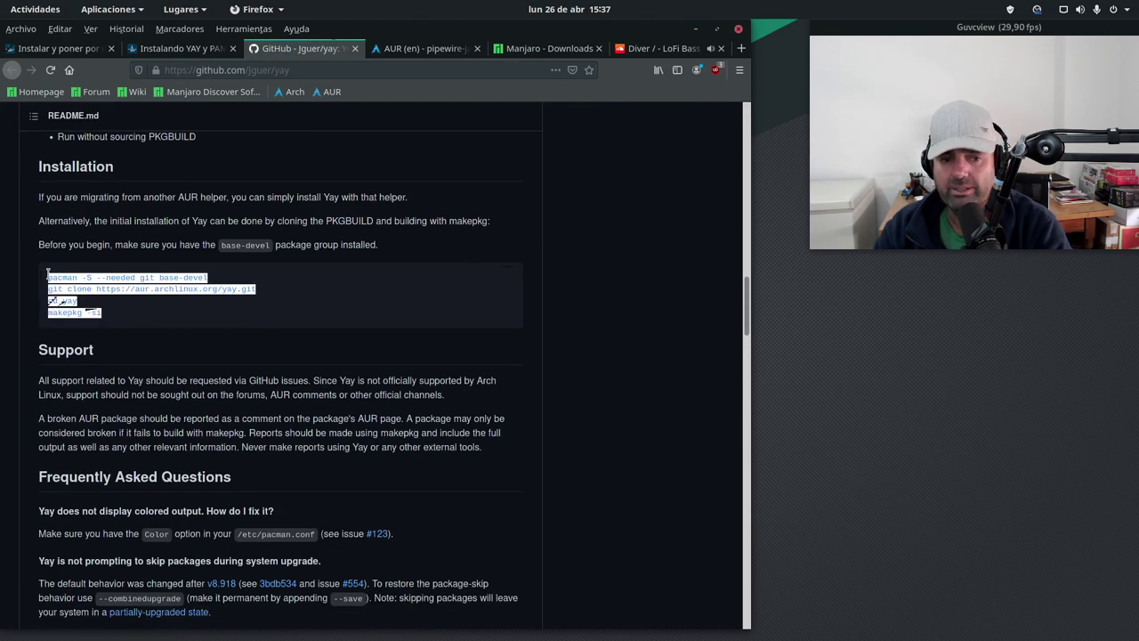
click(329, 292)
Return to the Pipewire article, highlight pipewire-jack-dropin, and show all open windows
click(178, 48)
scroll(226, 294, up, 1)
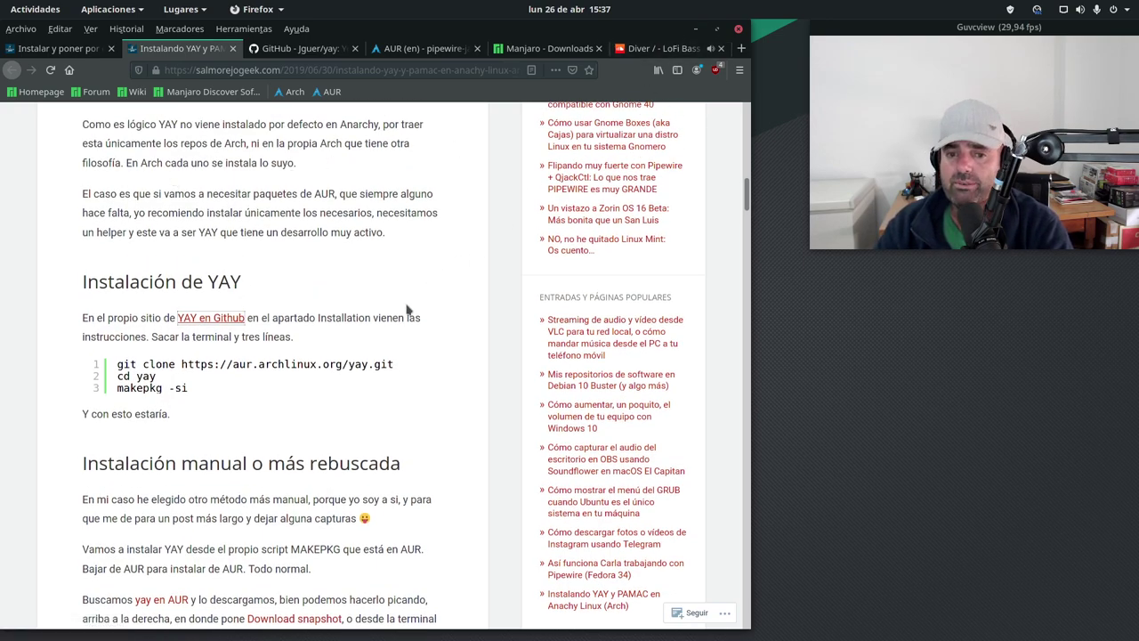
scroll(407, 308, up, 15)
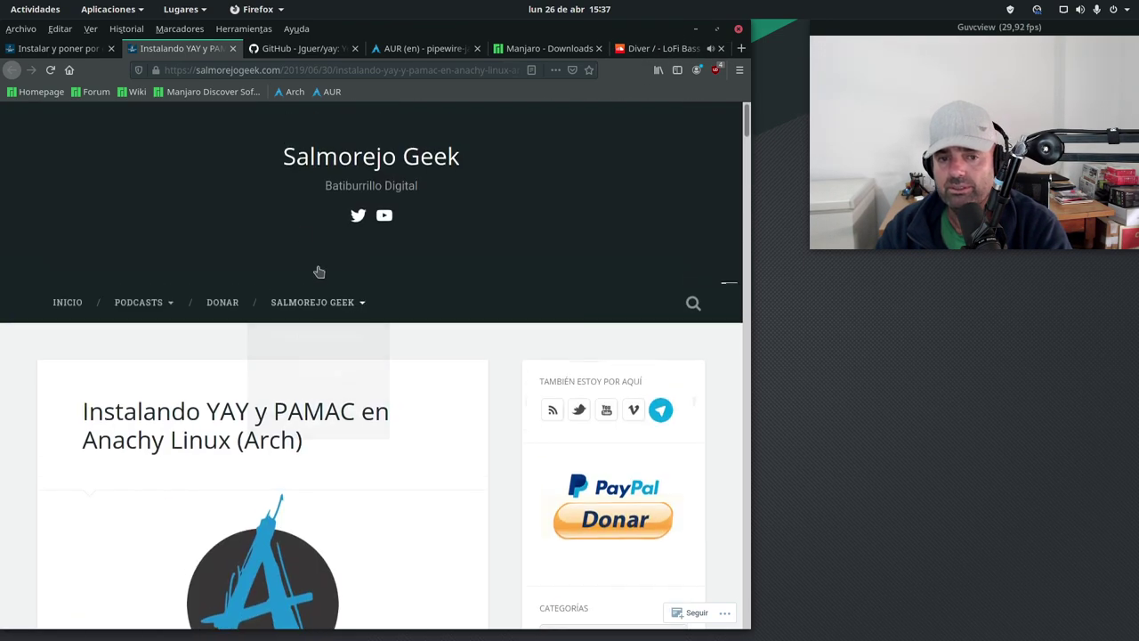
click(78, 48)
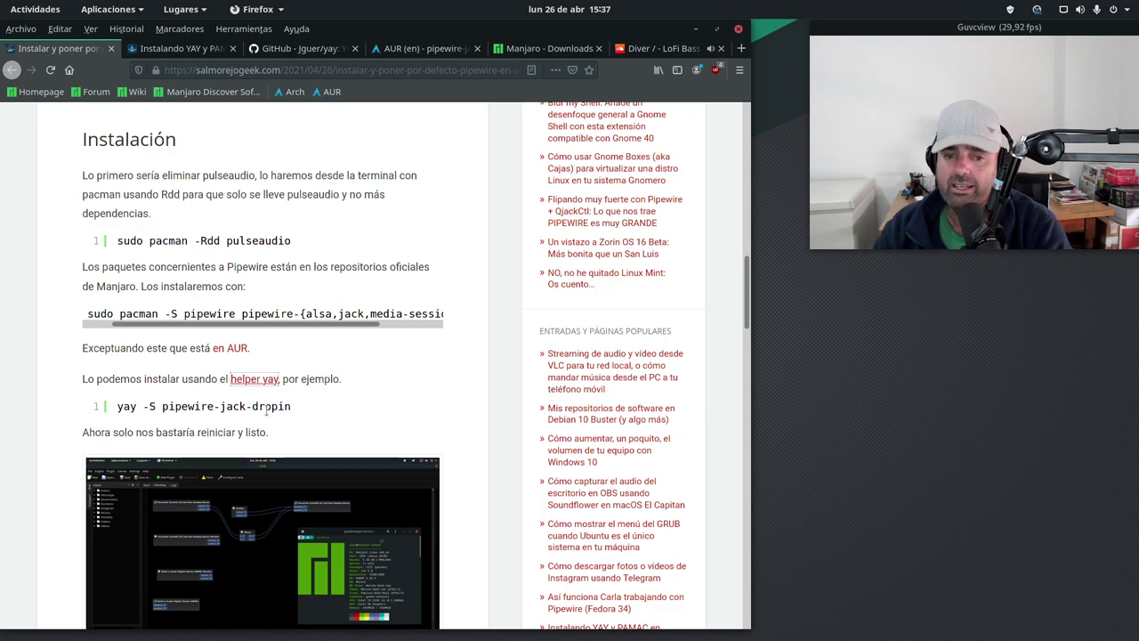
drag(292, 409, 161, 407)
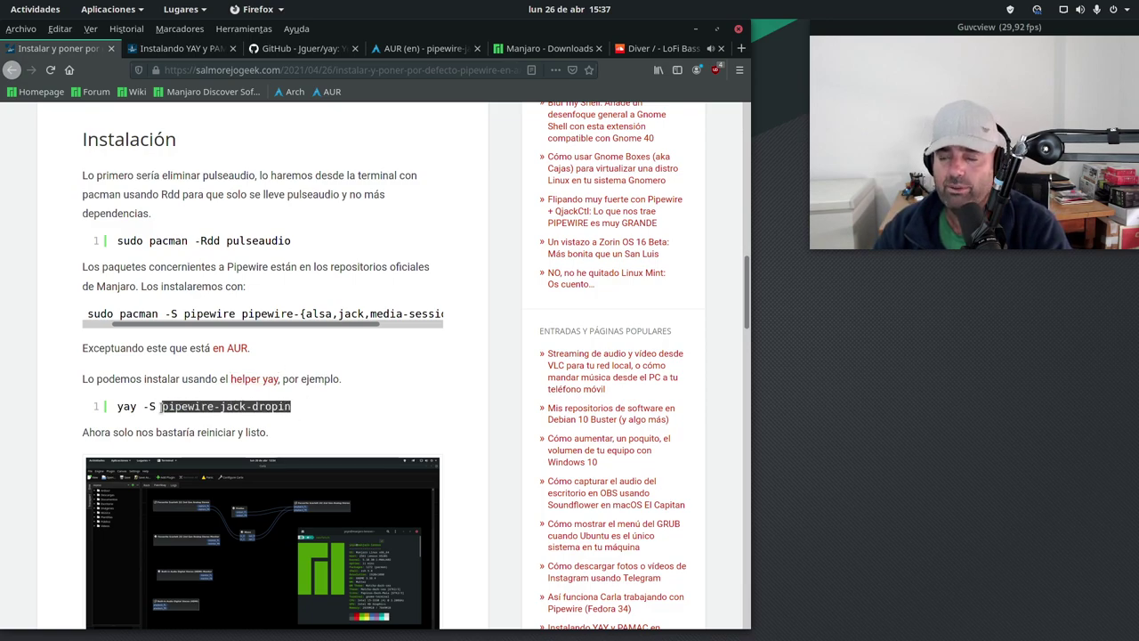
click(315, 415)
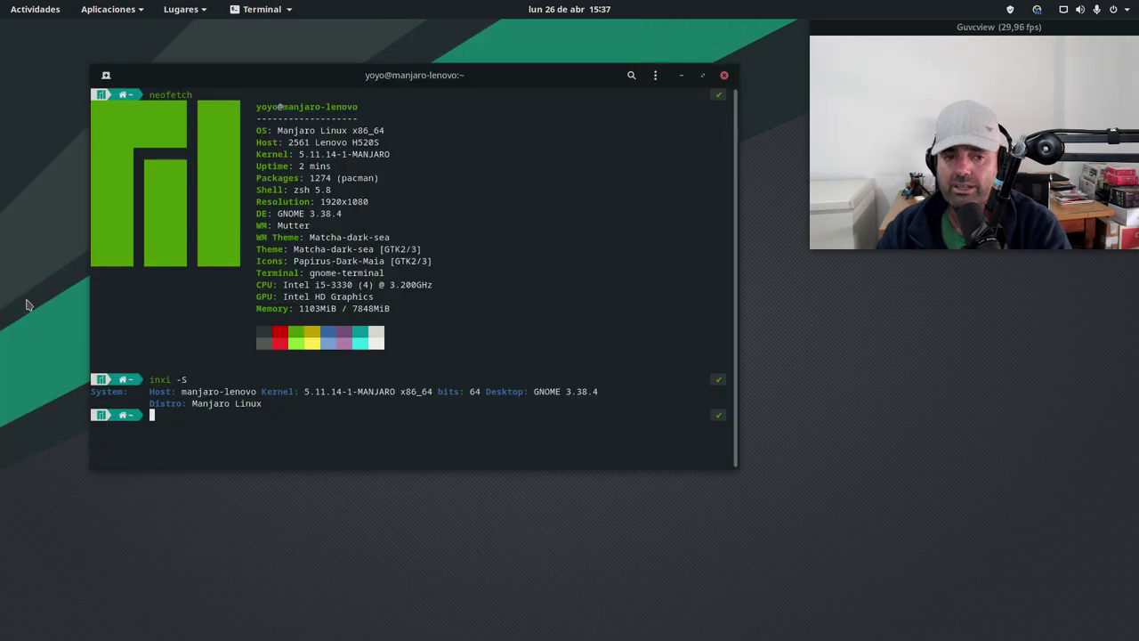
key(super)
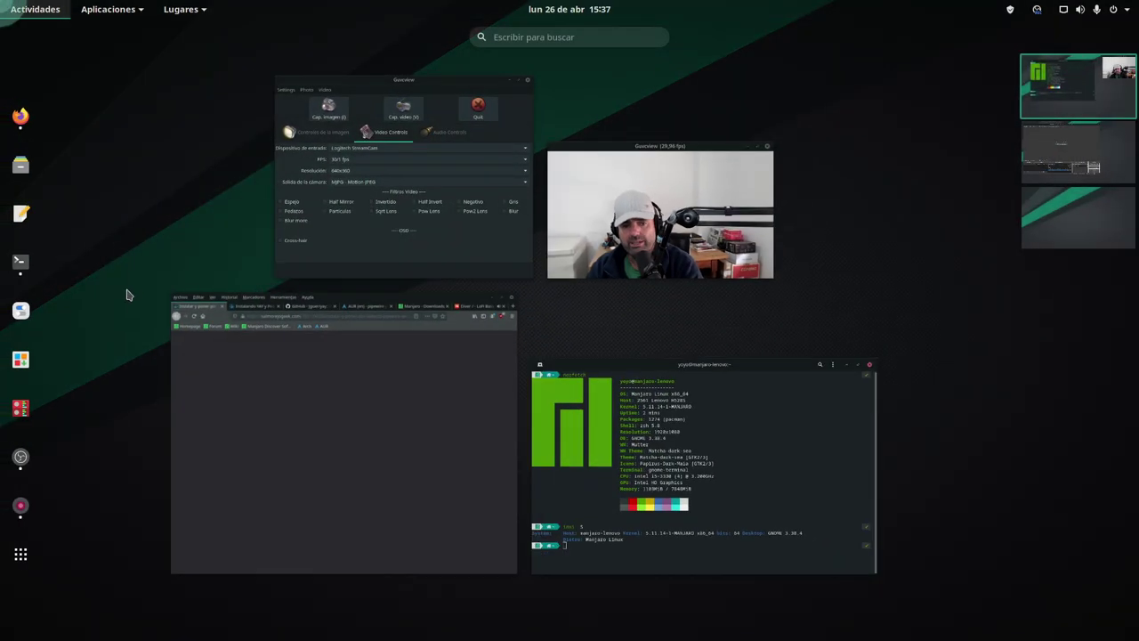
Launch Añadir/Quitar software, resize it beside the webcam, and search for pipewire
click(20, 362)
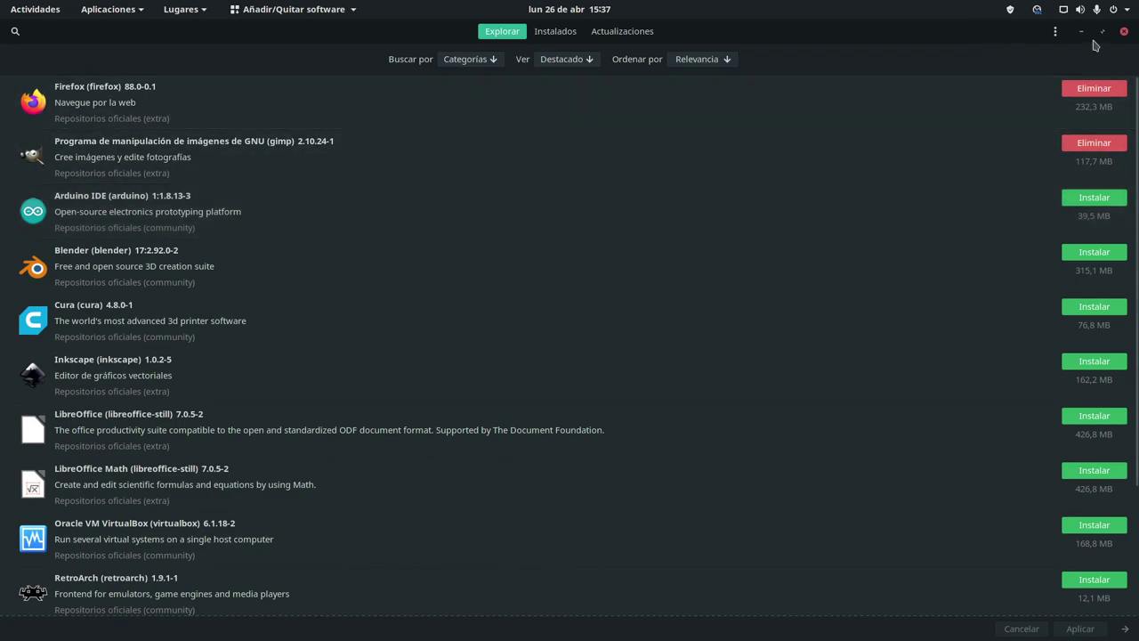
click(1102, 32)
drag(704, 178, 489, 73)
drag(638, 381, 789, 580)
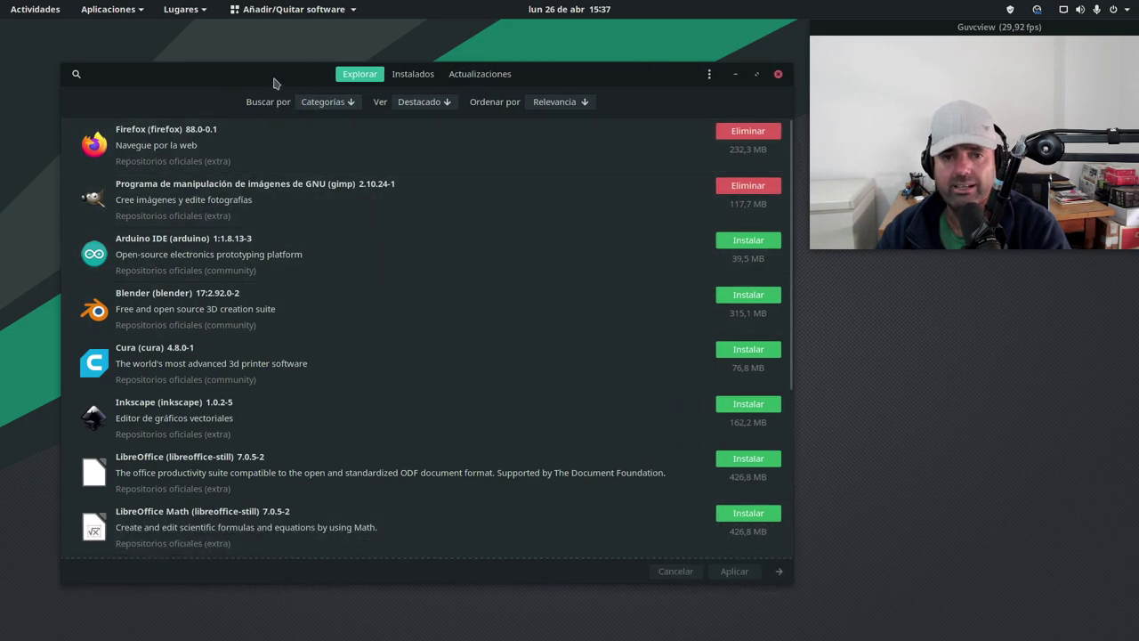
drag(275, 79, 256, 51)
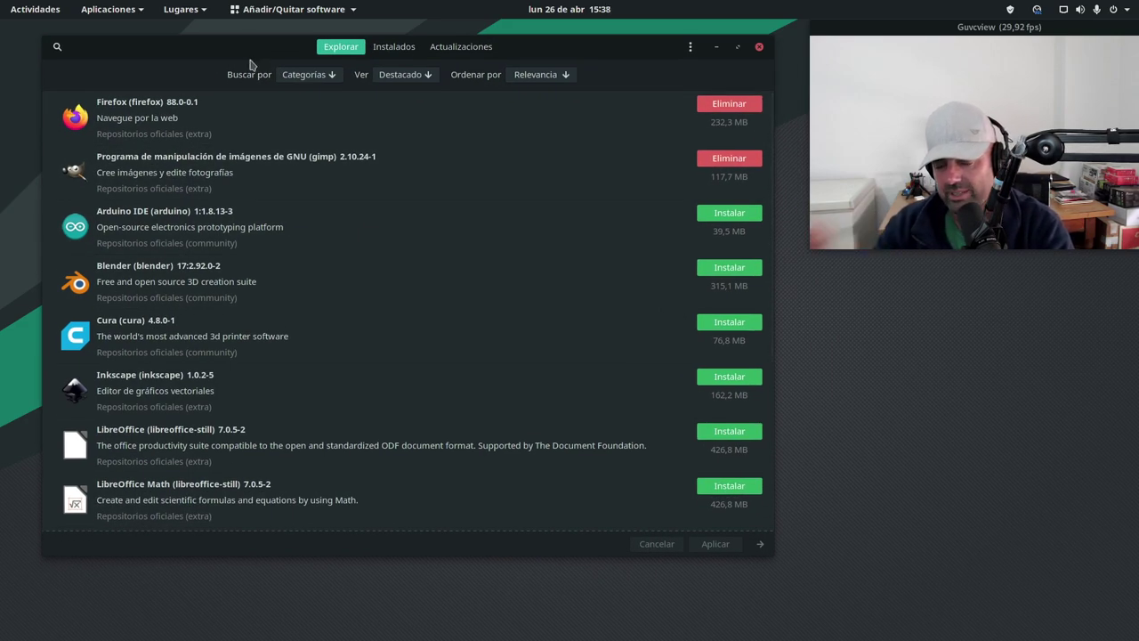
click(58, 47)
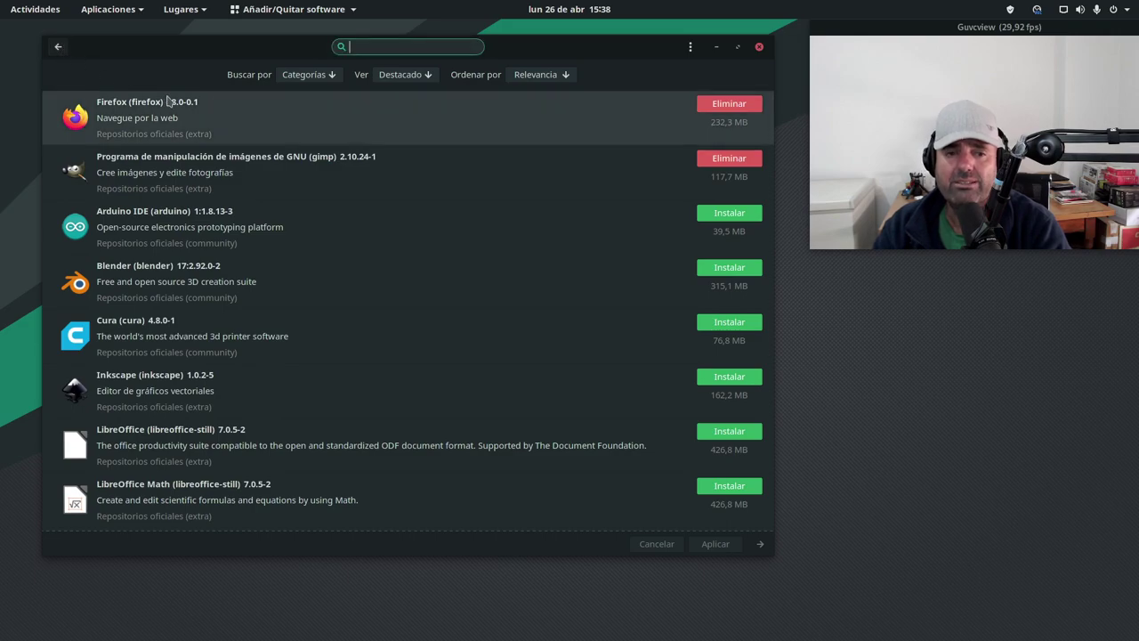
text(pipewire)
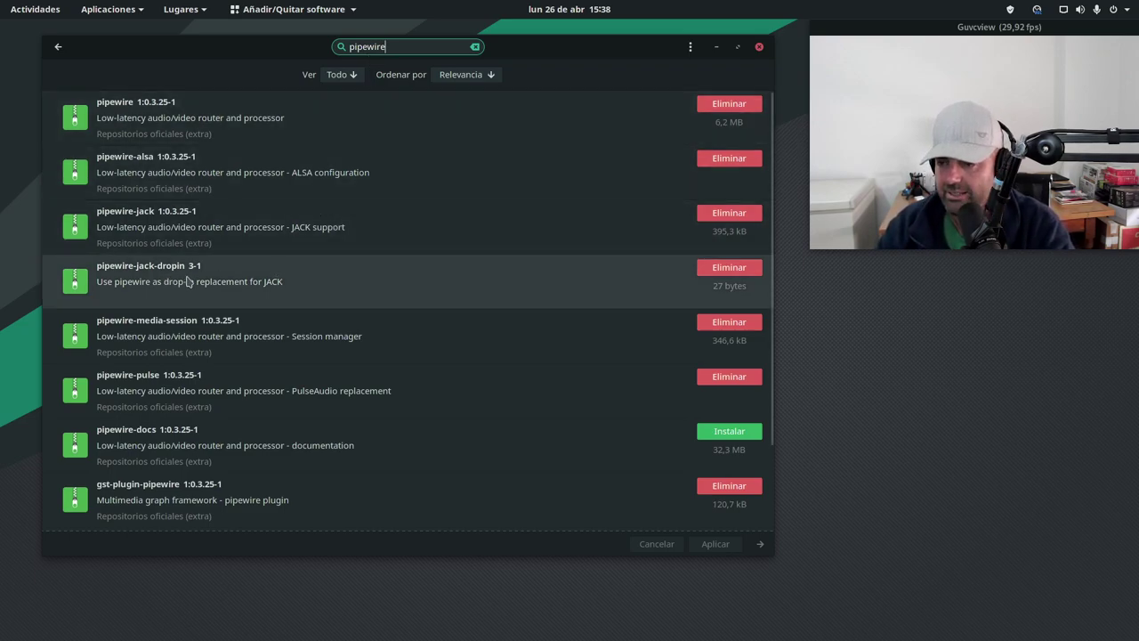
click(690, 46)
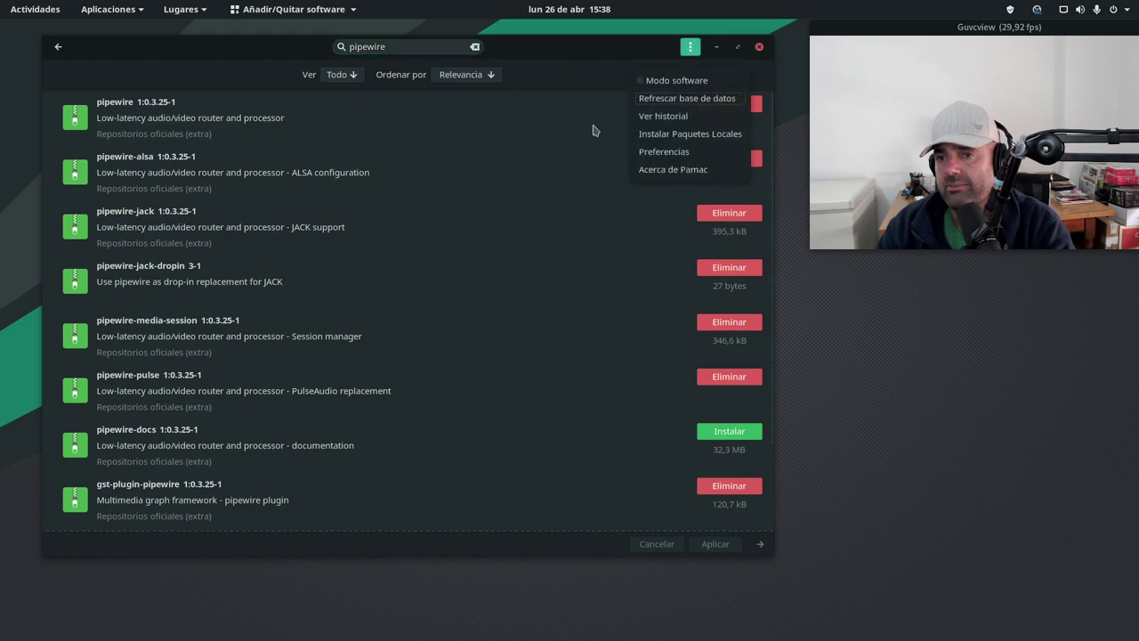
click(664, 152)
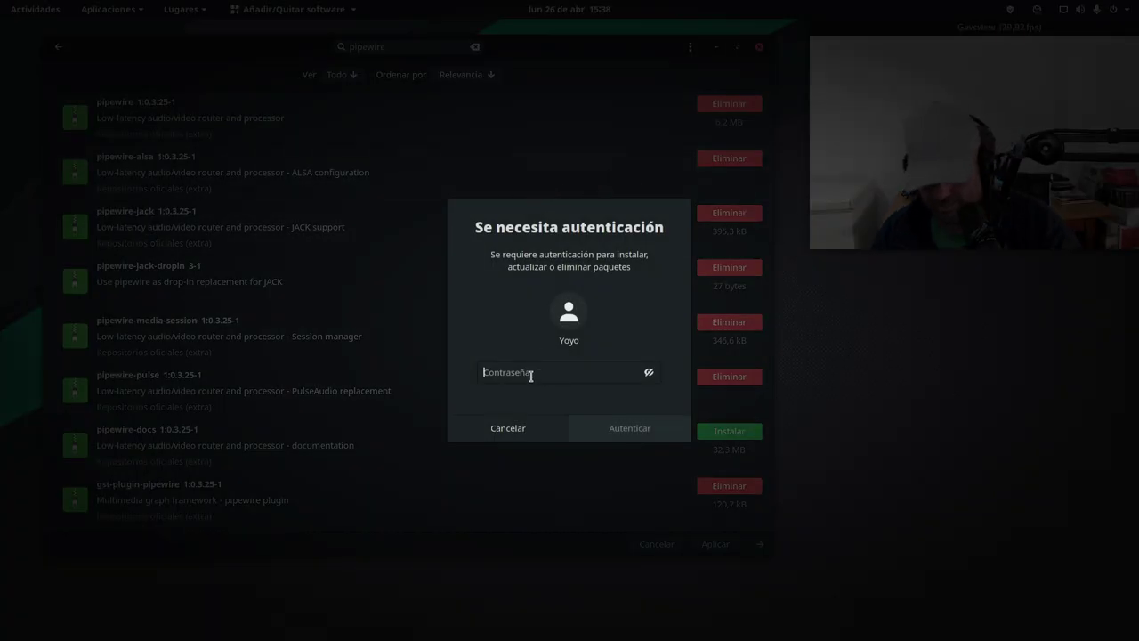
text(a)
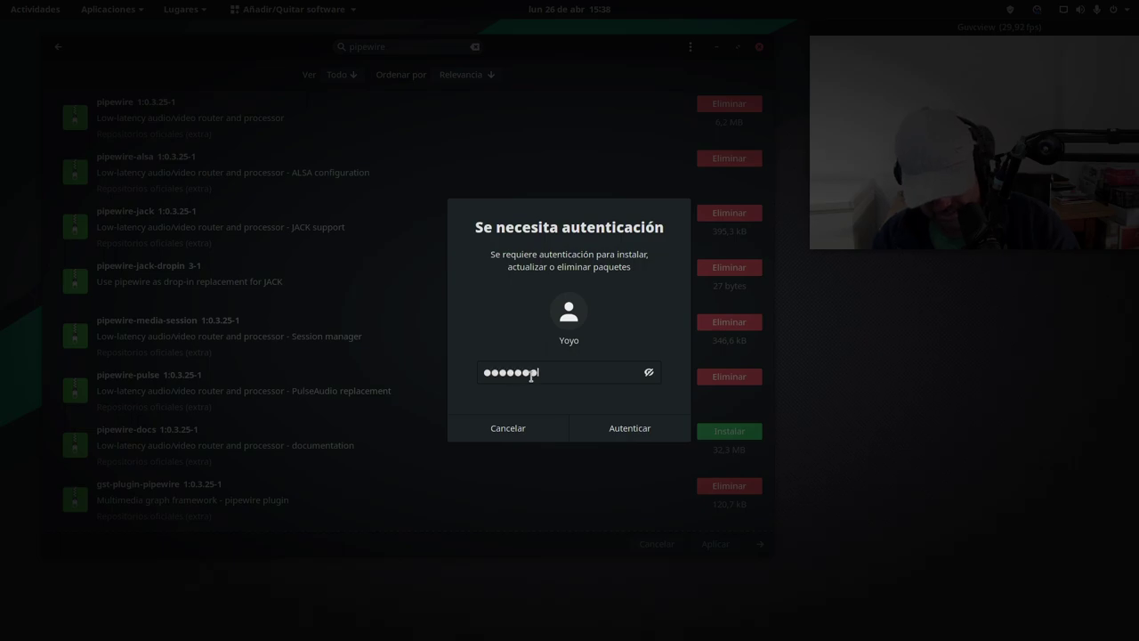
key(Return)
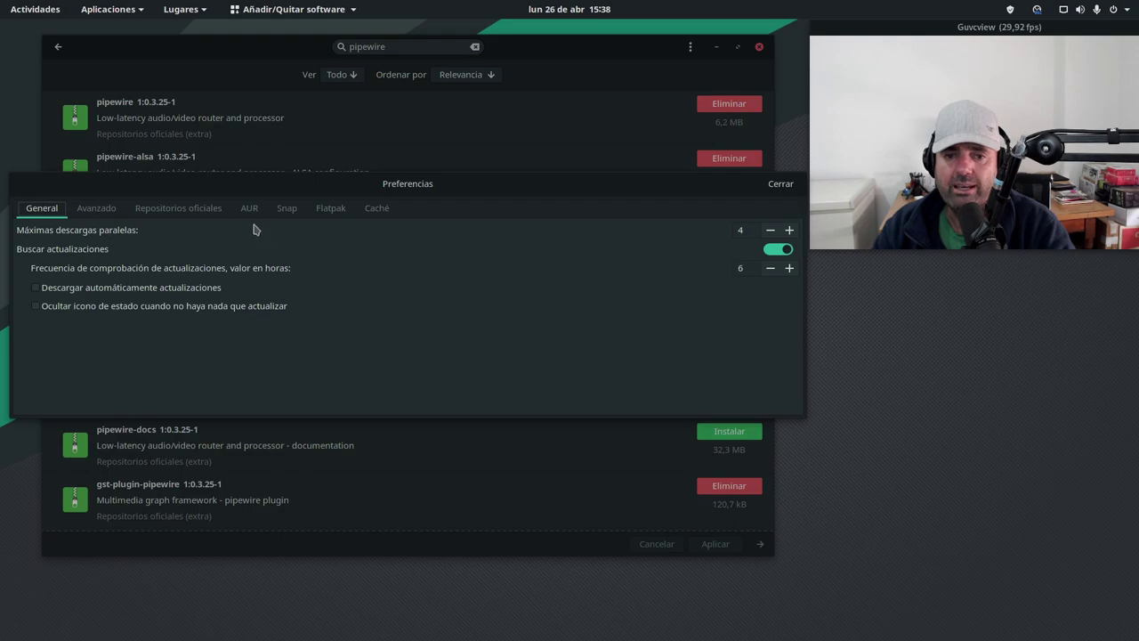
click(249, 209)
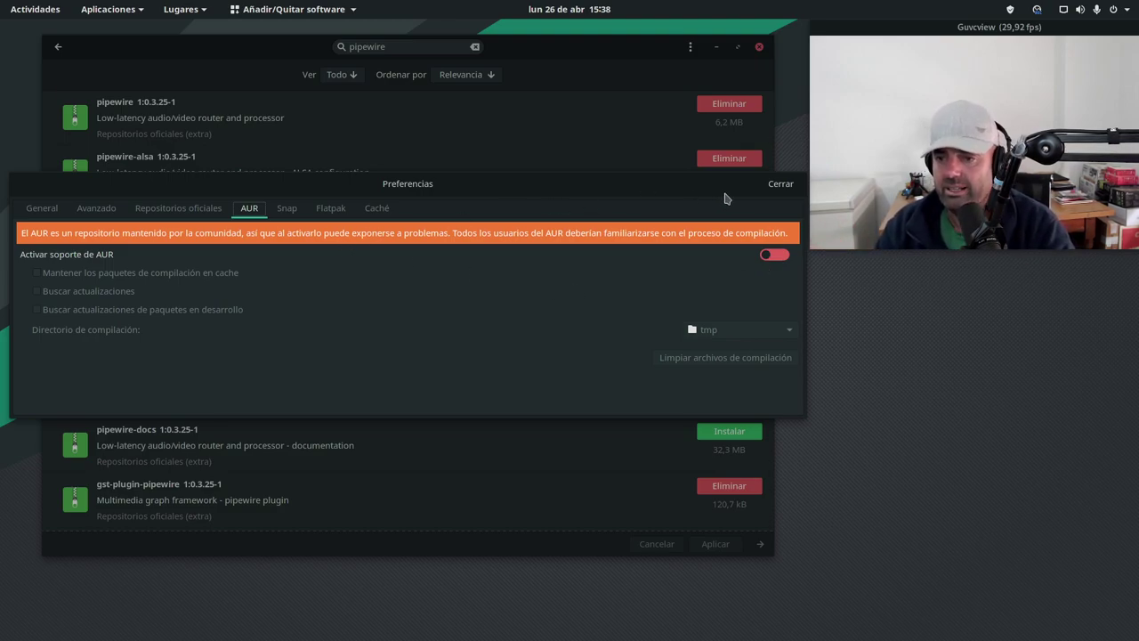
click(779, 184)
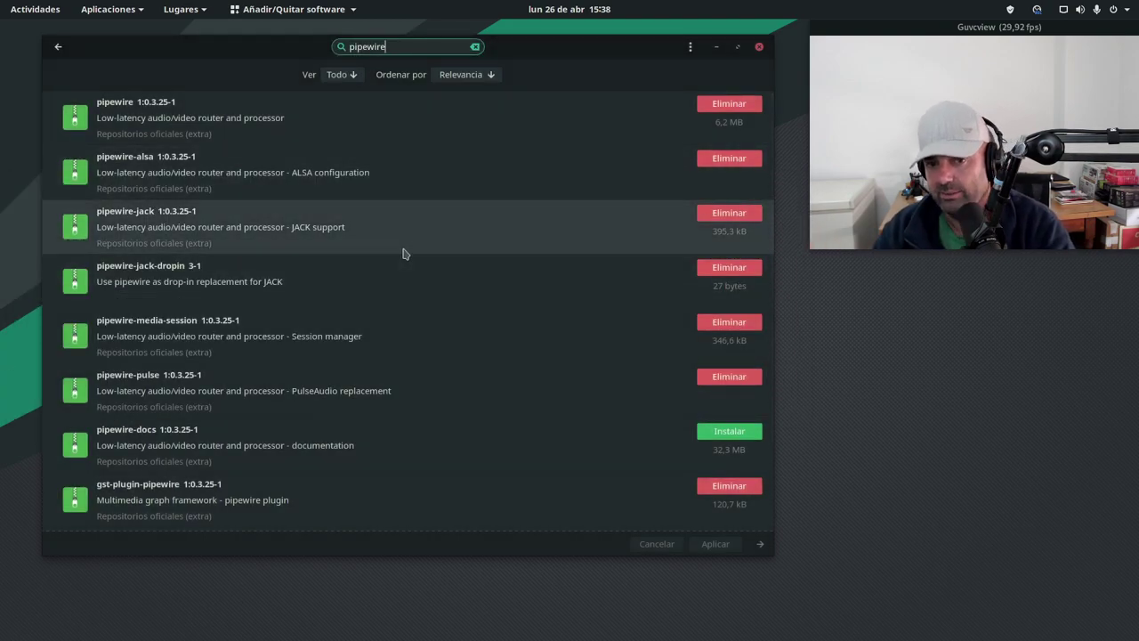
Close the software manager and bring the Pipewire article back to the front
drag(664, 48, 620, 101)
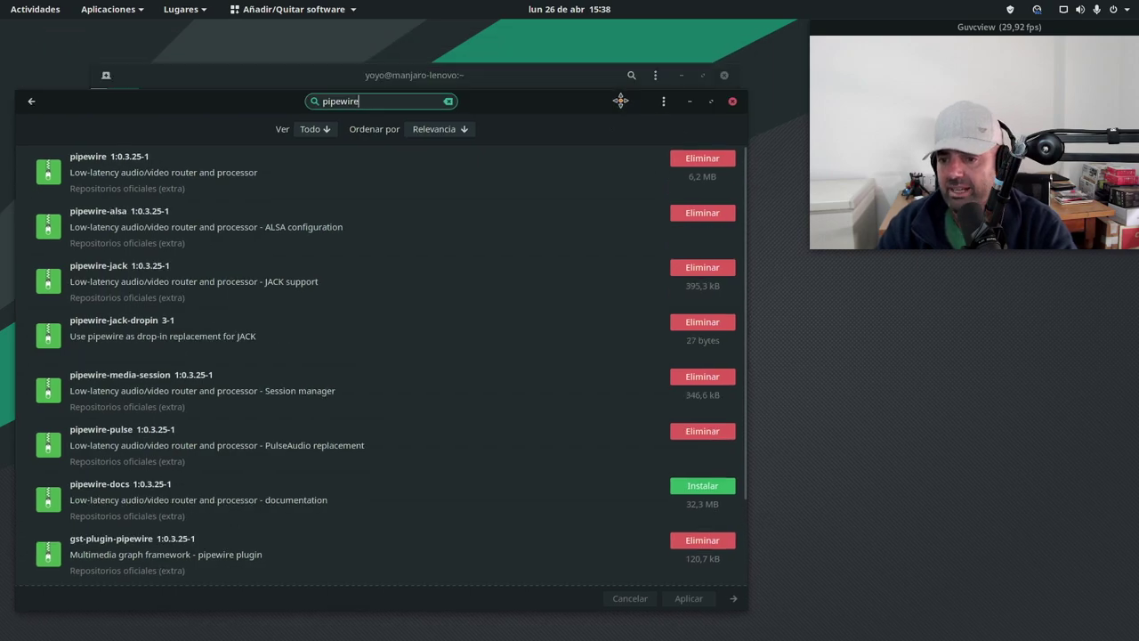
click(733, 101)
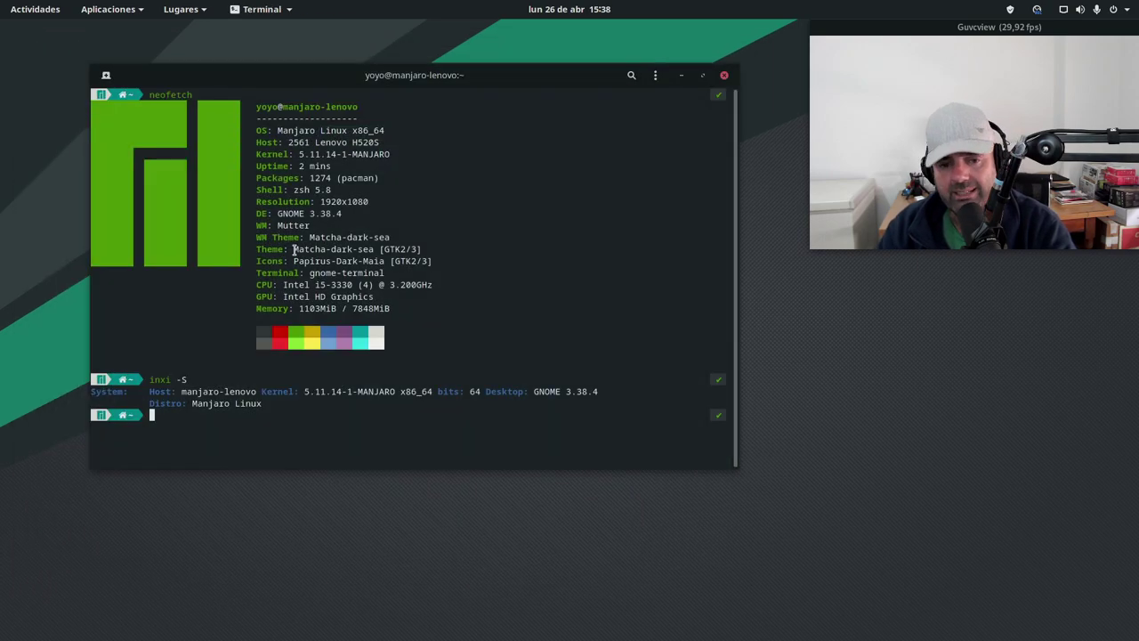
mouse_move(2, 2)
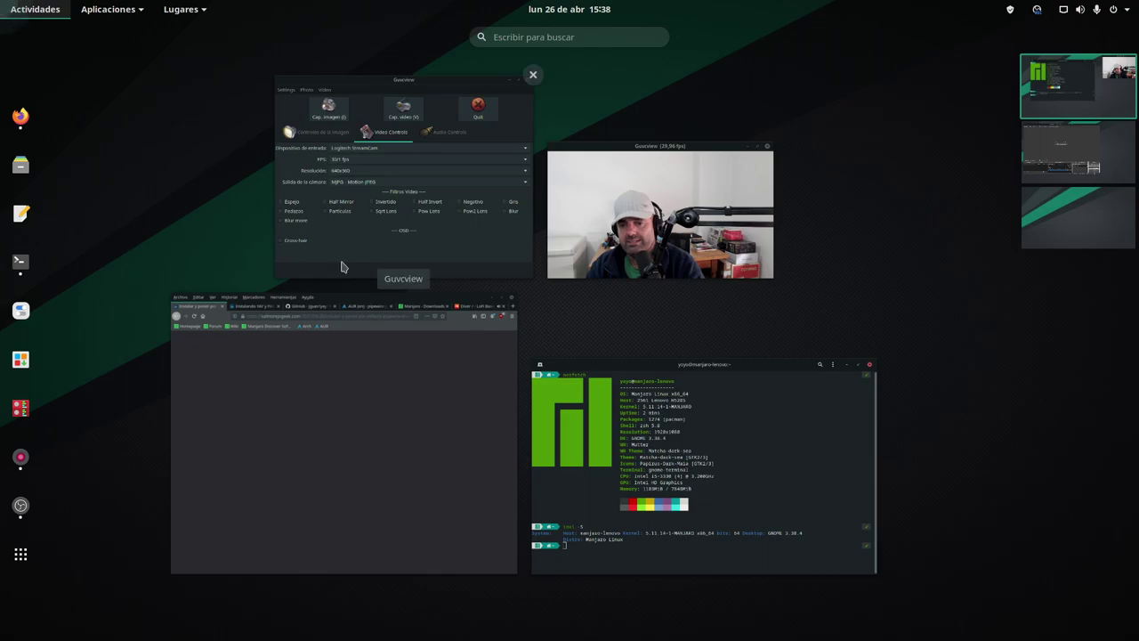
click(357, 372)
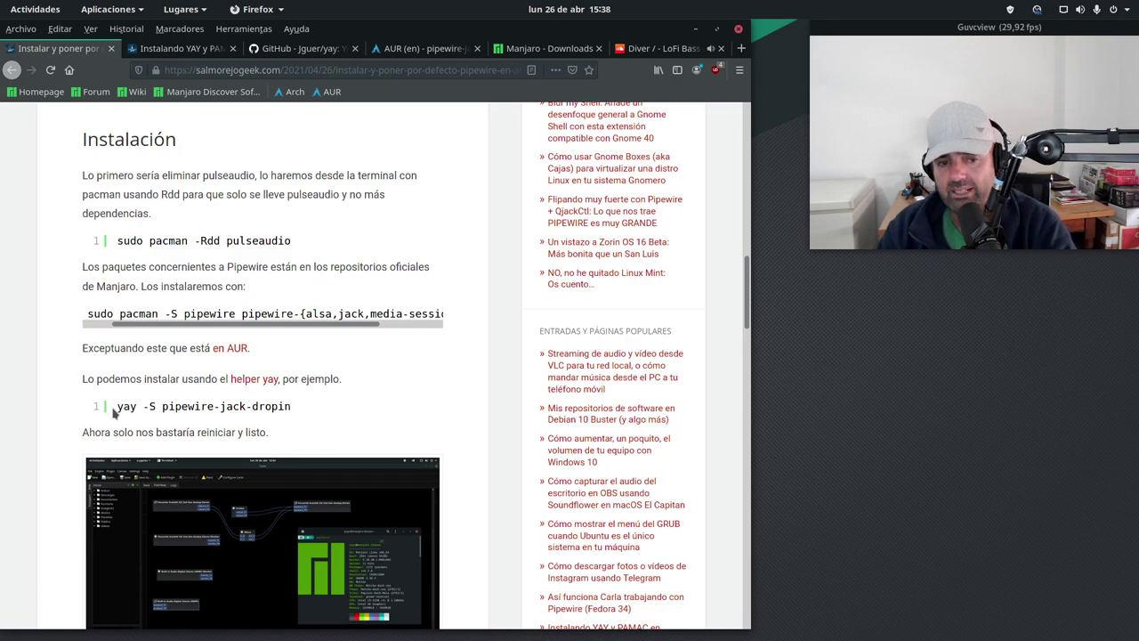
Review the yay install command and the reboot note, then minimize Firefox
drag(116, 411, 300, 410)
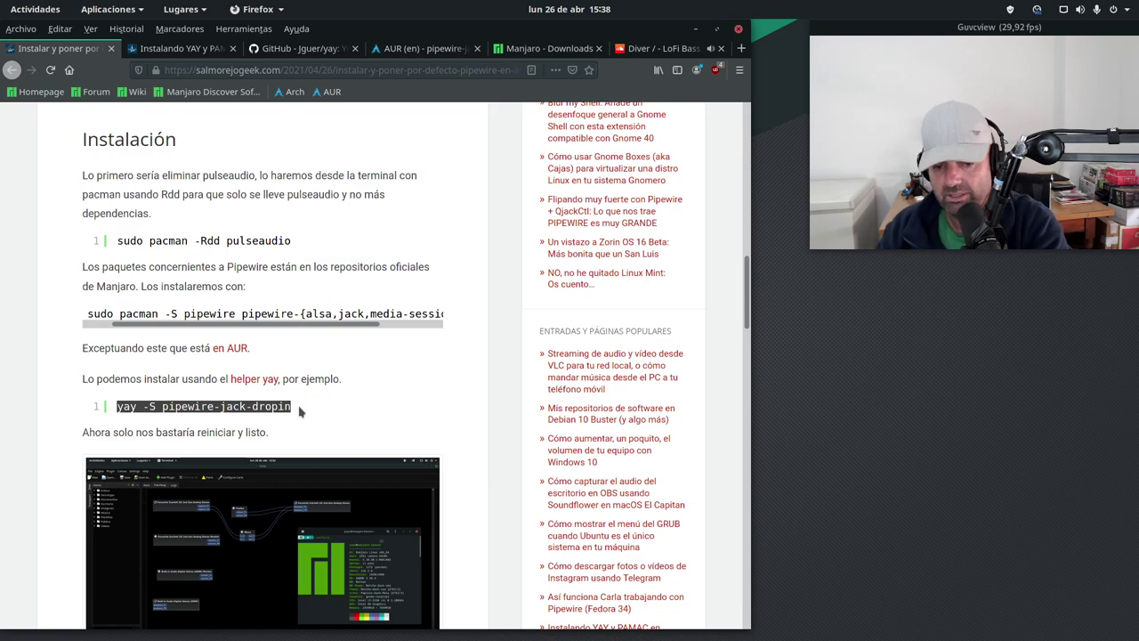
click(302, 411)
scroll(301, 414, down, 3)
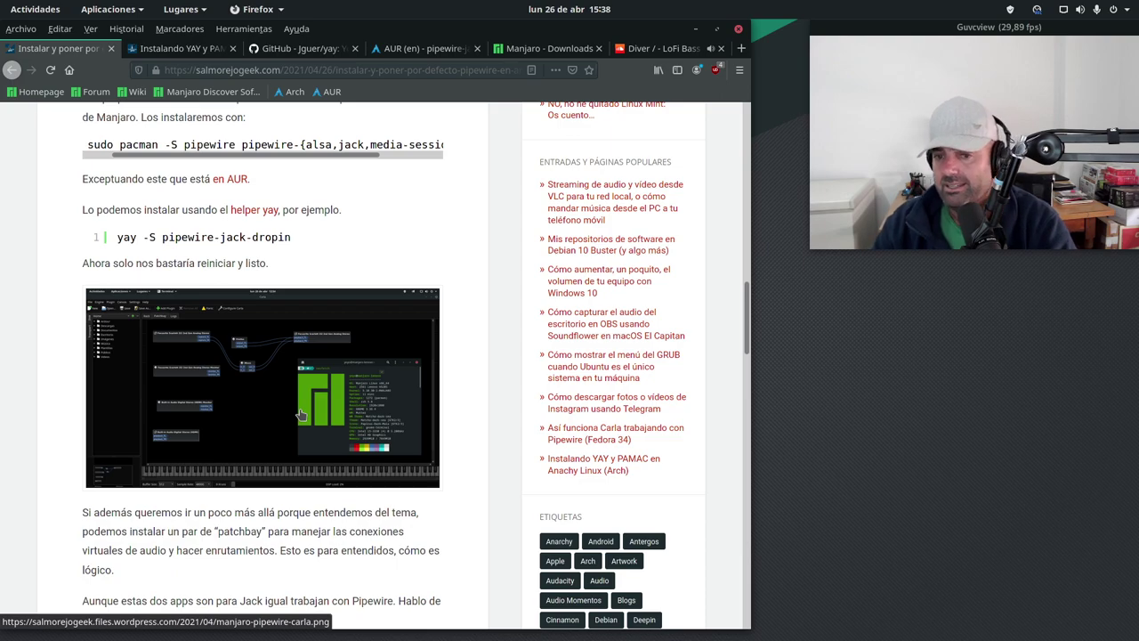
drag(267, 268, 67, 269)
click(286, 265)
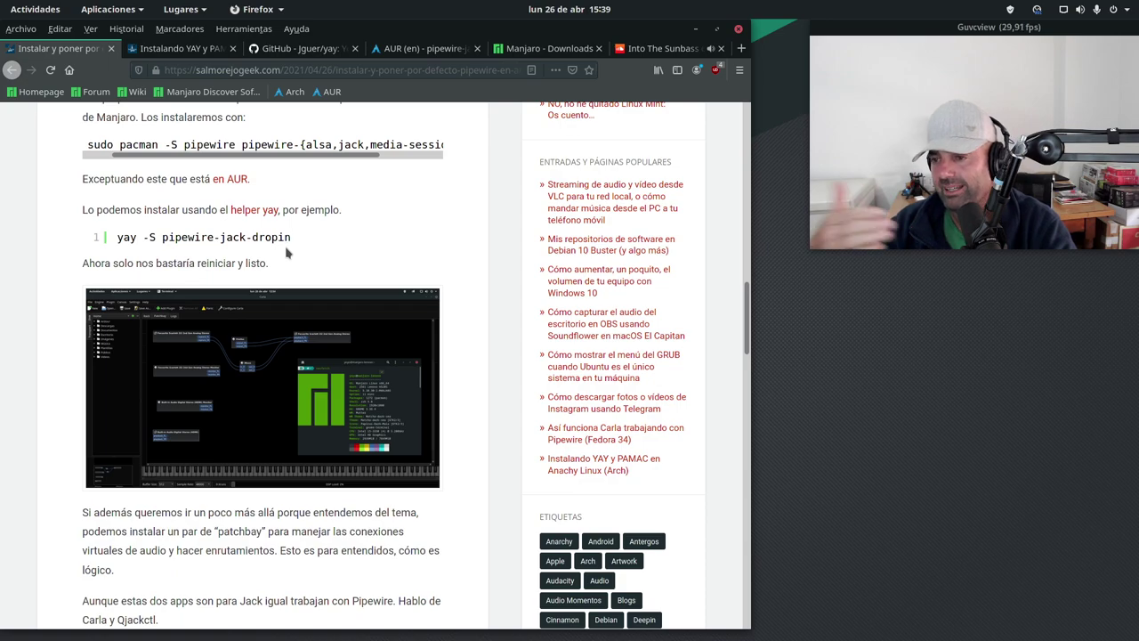
click(695, 28)
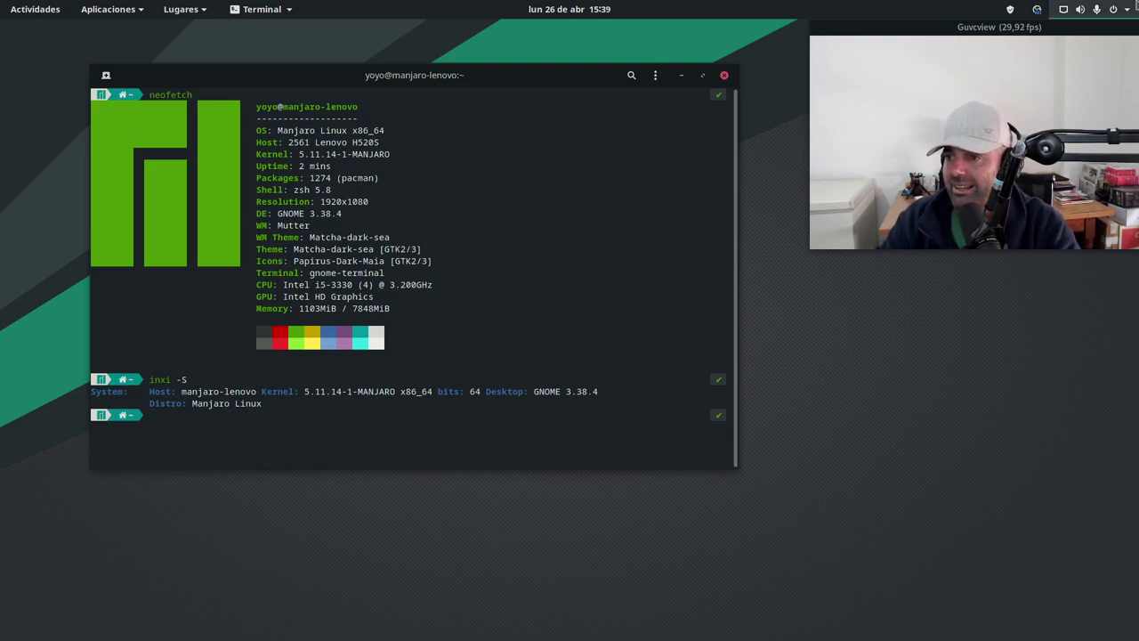
click(1137, 5)
Open Configuración enlarged, check Sonido shows AG06/AG03 for output and input, then minimize it
click(1006, 155)
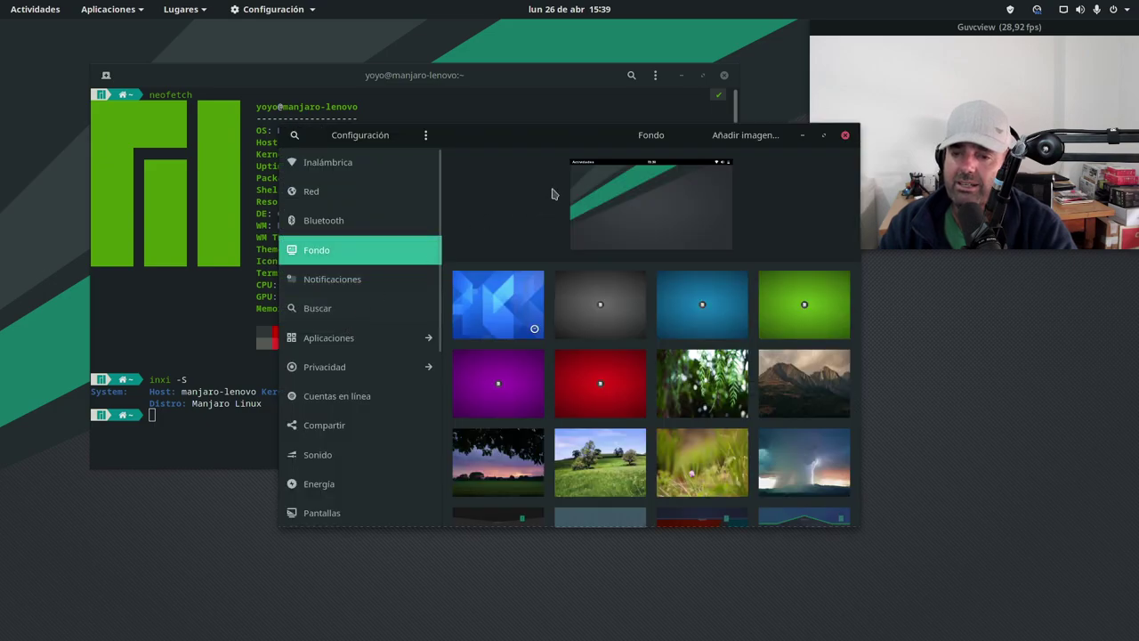
drag(567, 142, 344, 45)
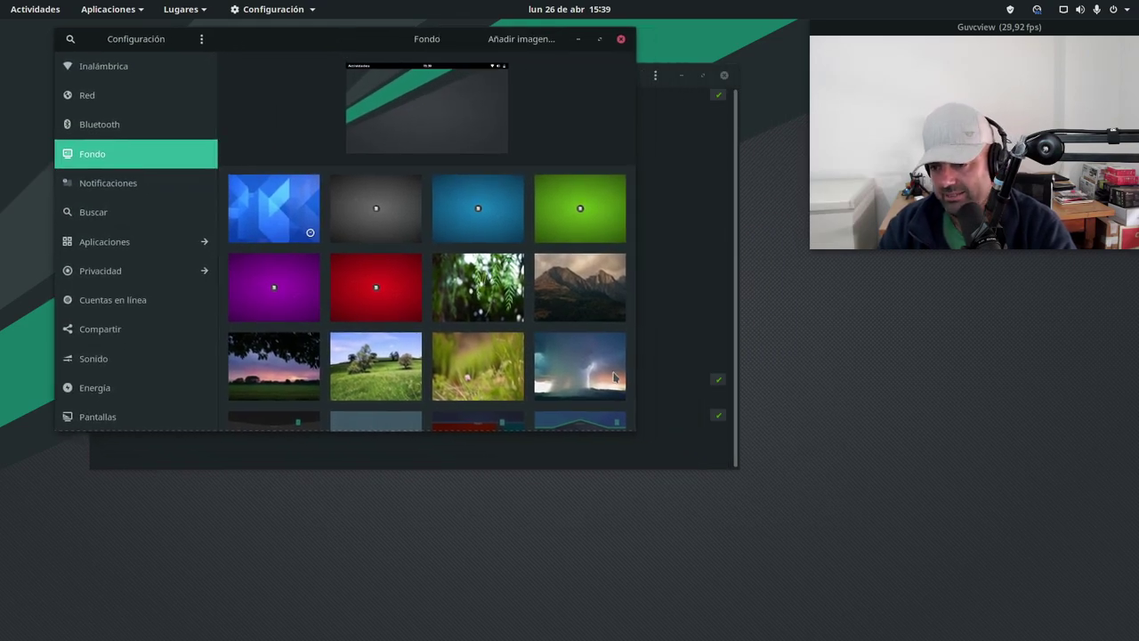
drag(628, 428, 800, 600)
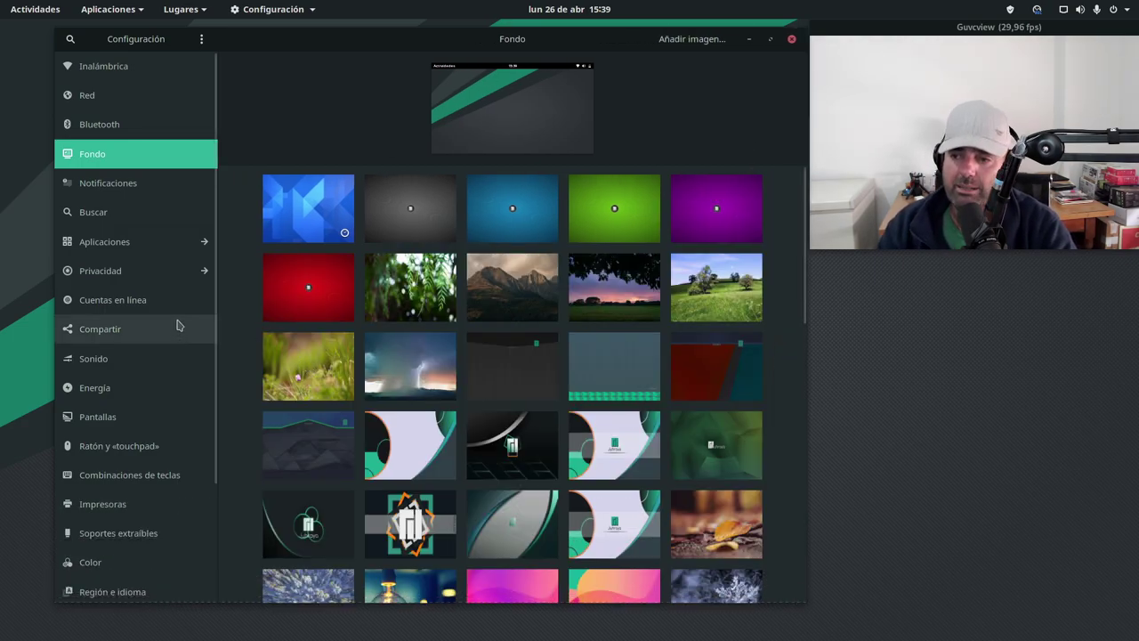
click(108, 365)
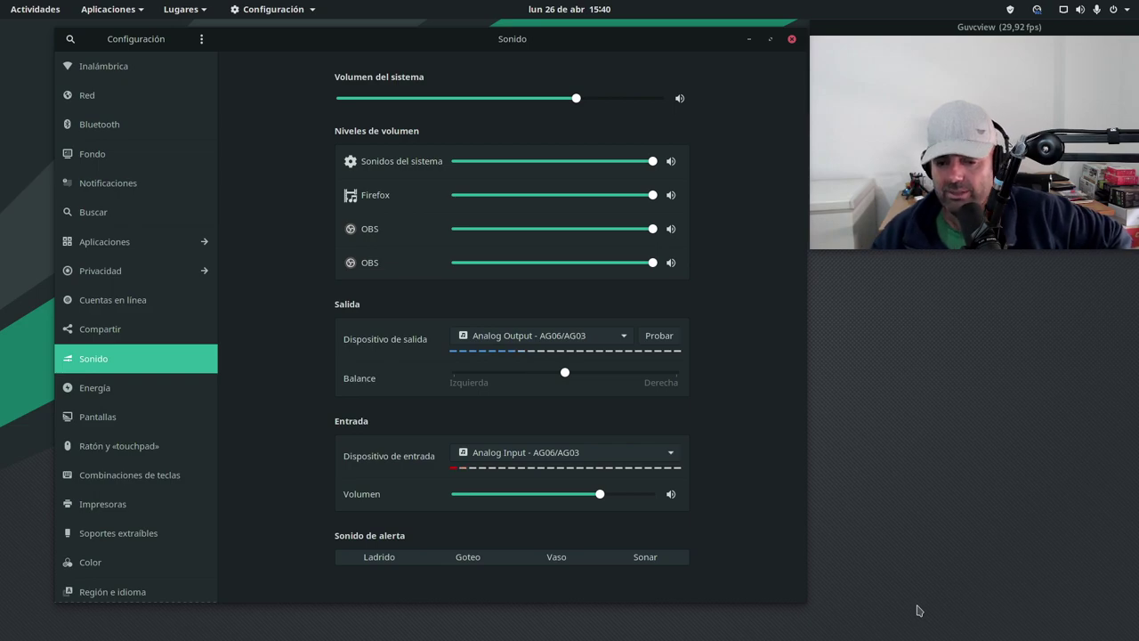
click(749, 40)
Bring Firefox's Pipewire article forward and view the Carla screenshot at full size
mouse_move(2, 2)
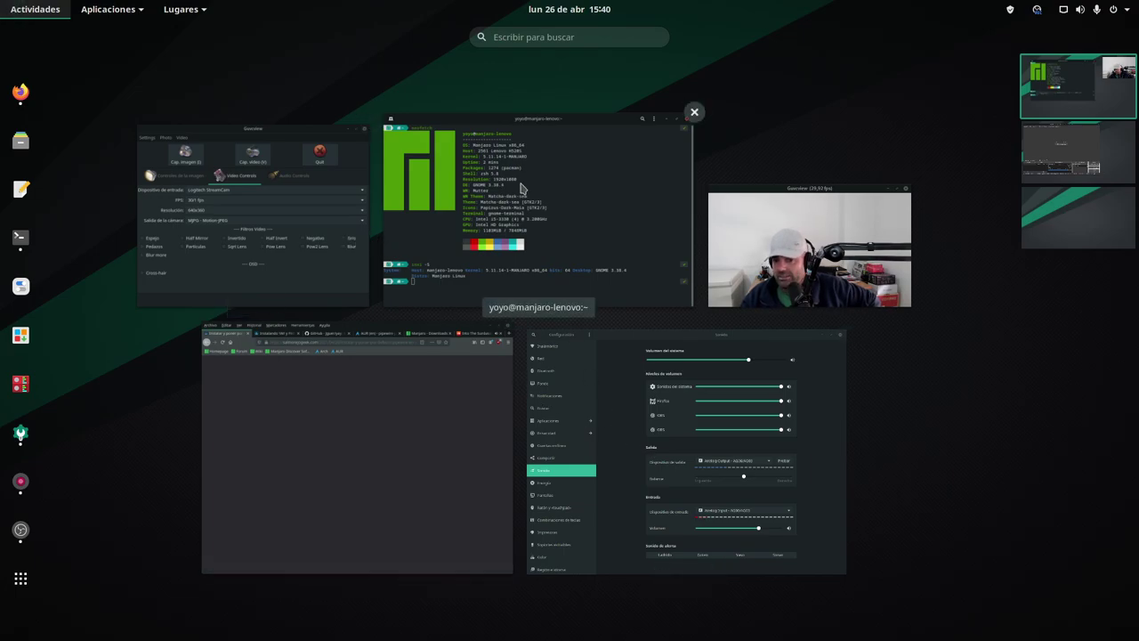
click(358, 368)
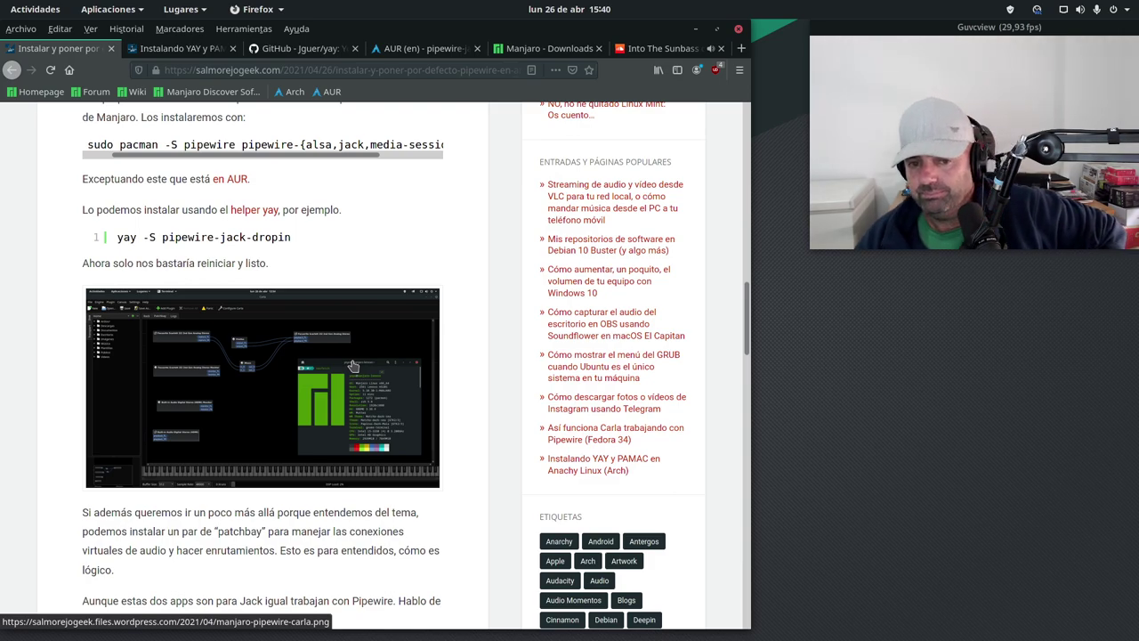
scroll(343, 377, down, 5)
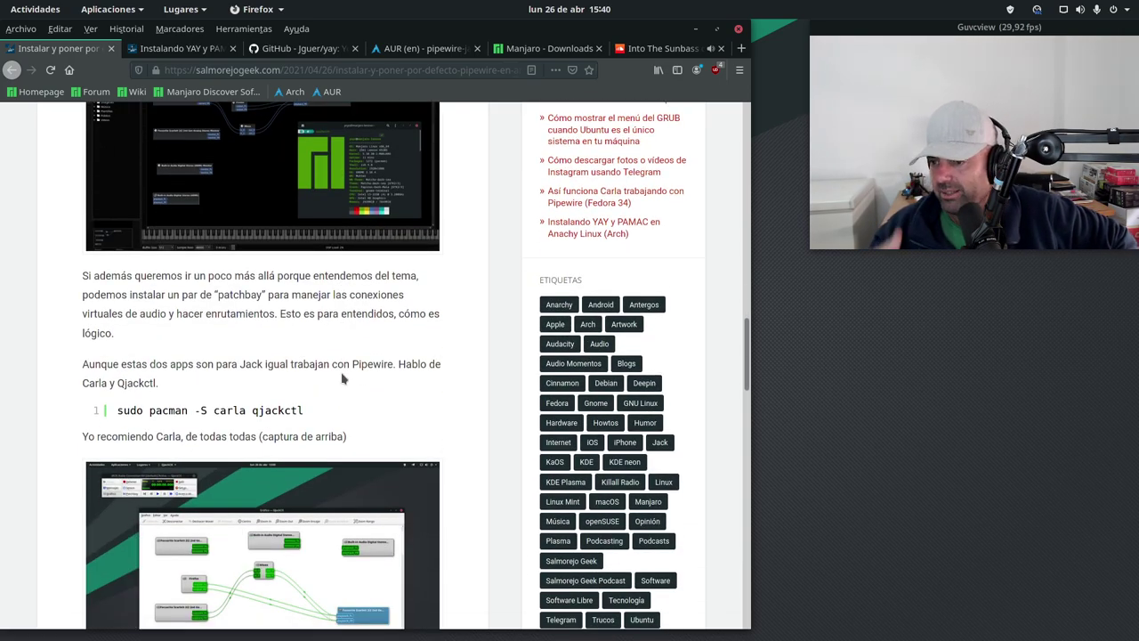
scroll(214, 410, up, 4)
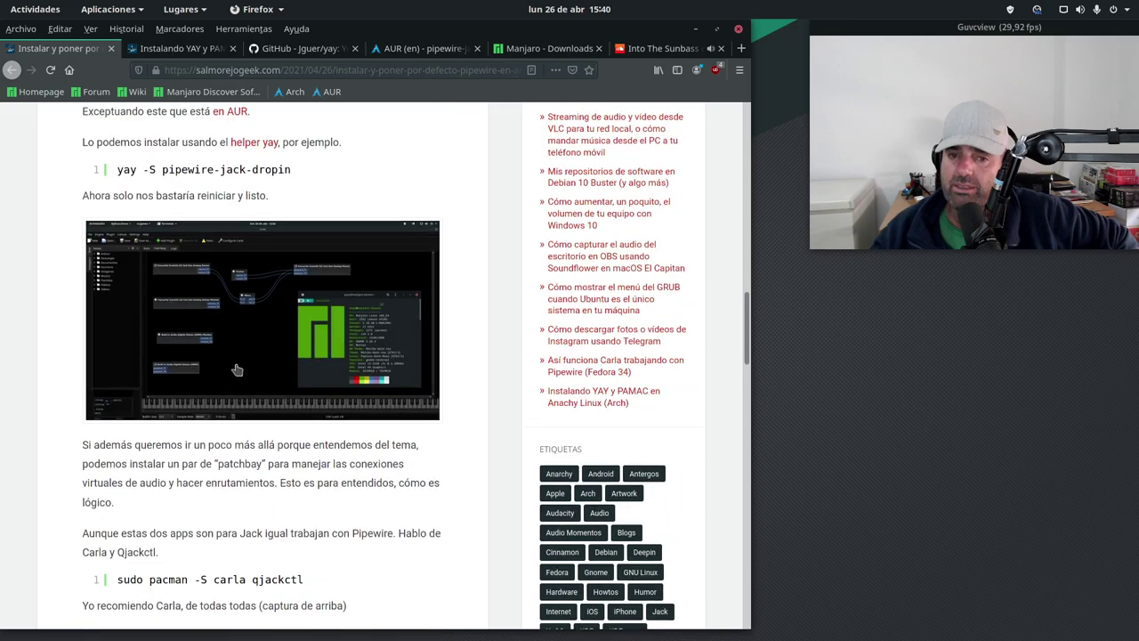
scroll(249, 356, down, 7)
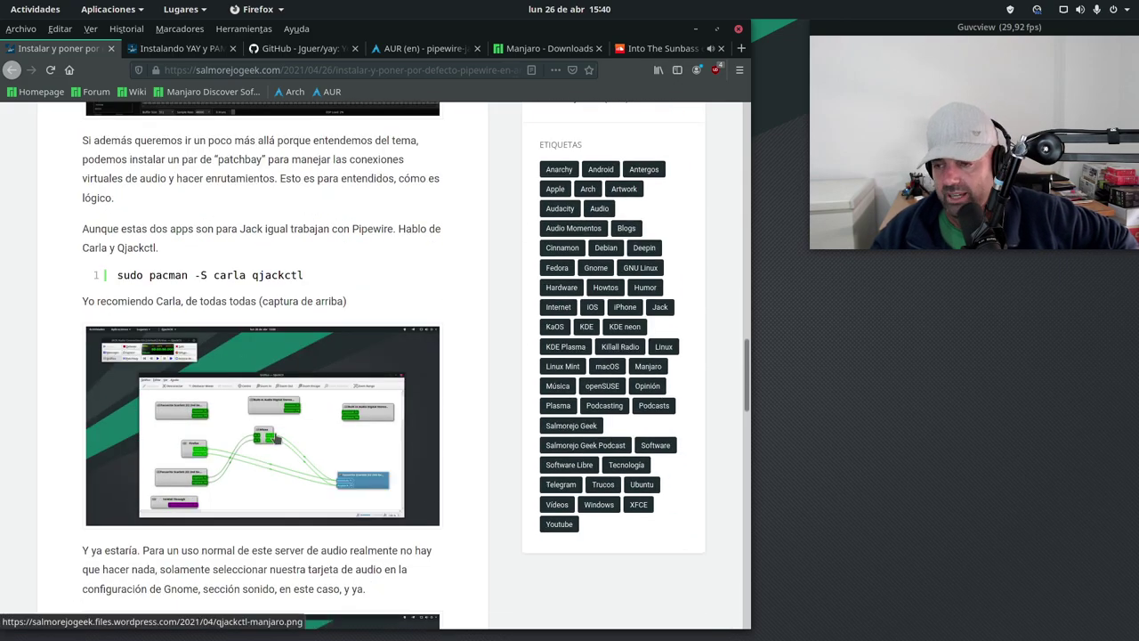
scroll(276, 438, up, 5)
click(285, 277)
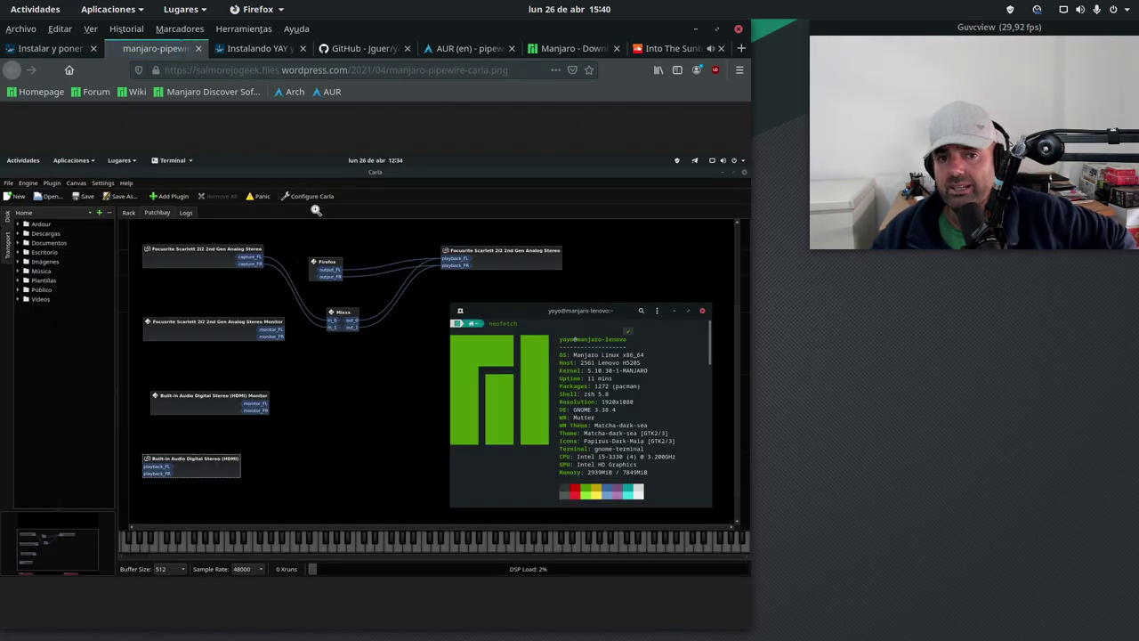
click(315, 308)
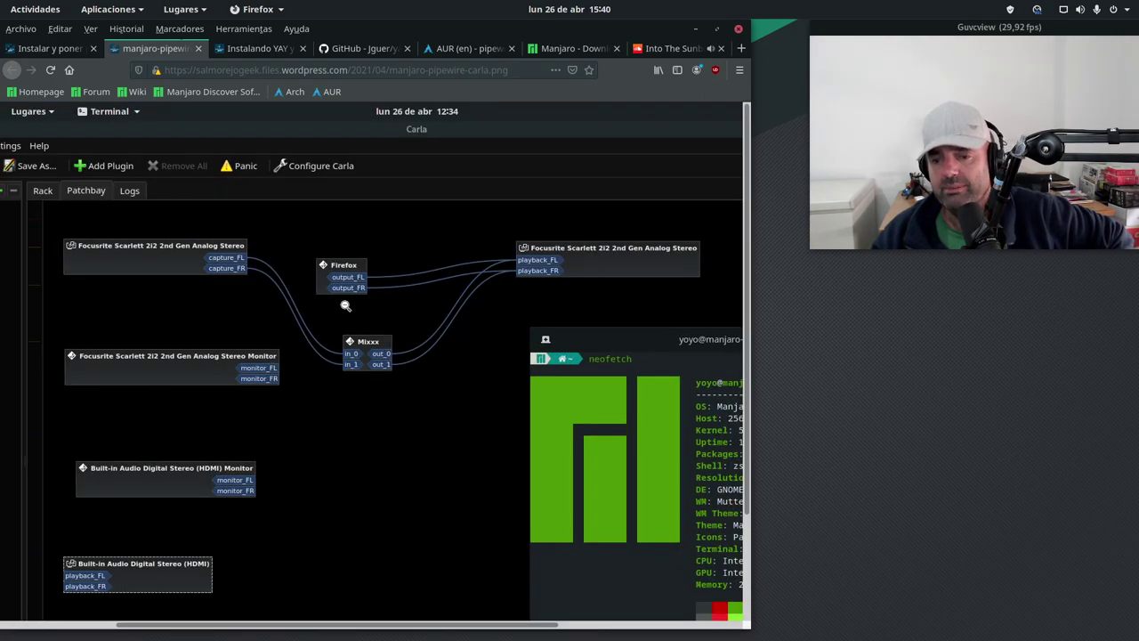
click(346, 305)
click(197, 48)
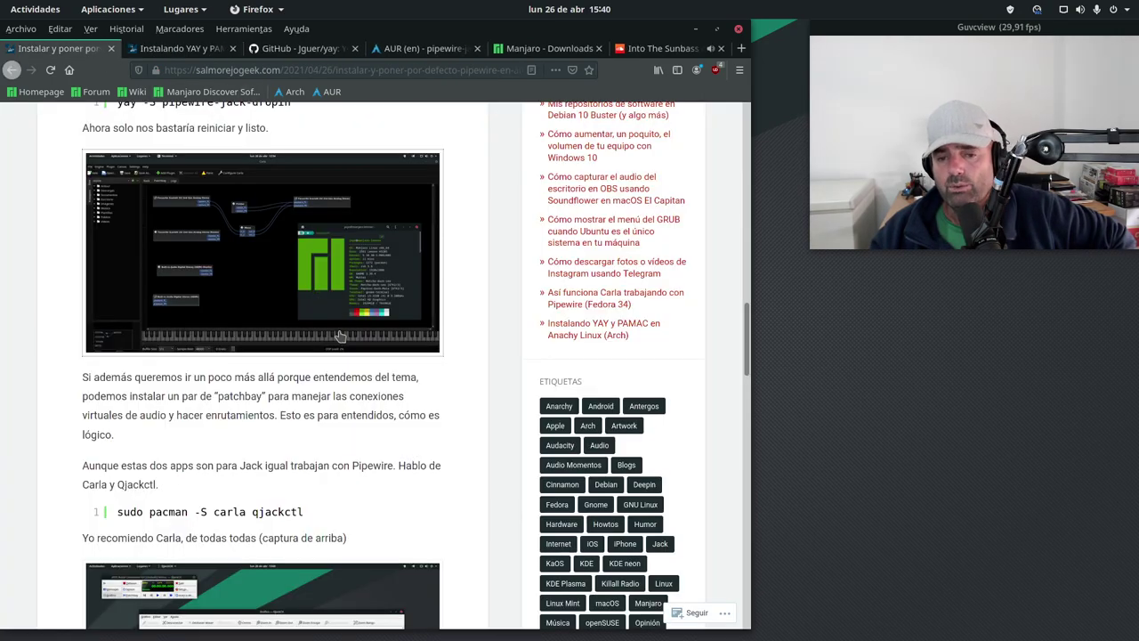
View the QjackCtl screenshot, then highlight the 'sudo pacman -S carla qjackctl' command
scroll(341, 336, down, 3)
click(287, 458)
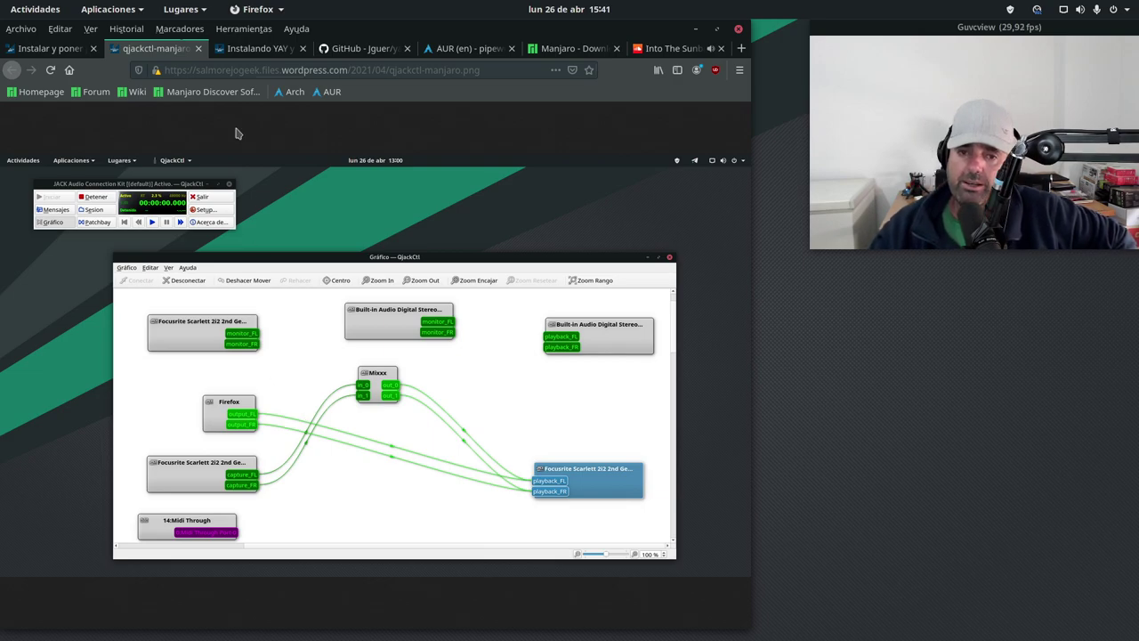
click(197, 48)
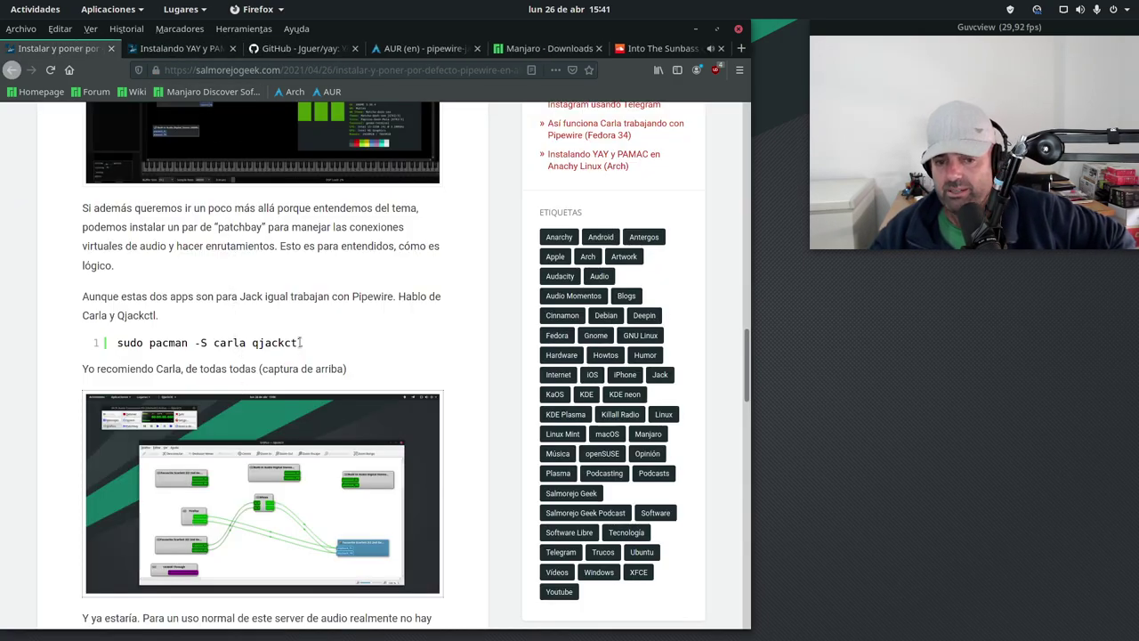
drag(304, 342, 116, 345)
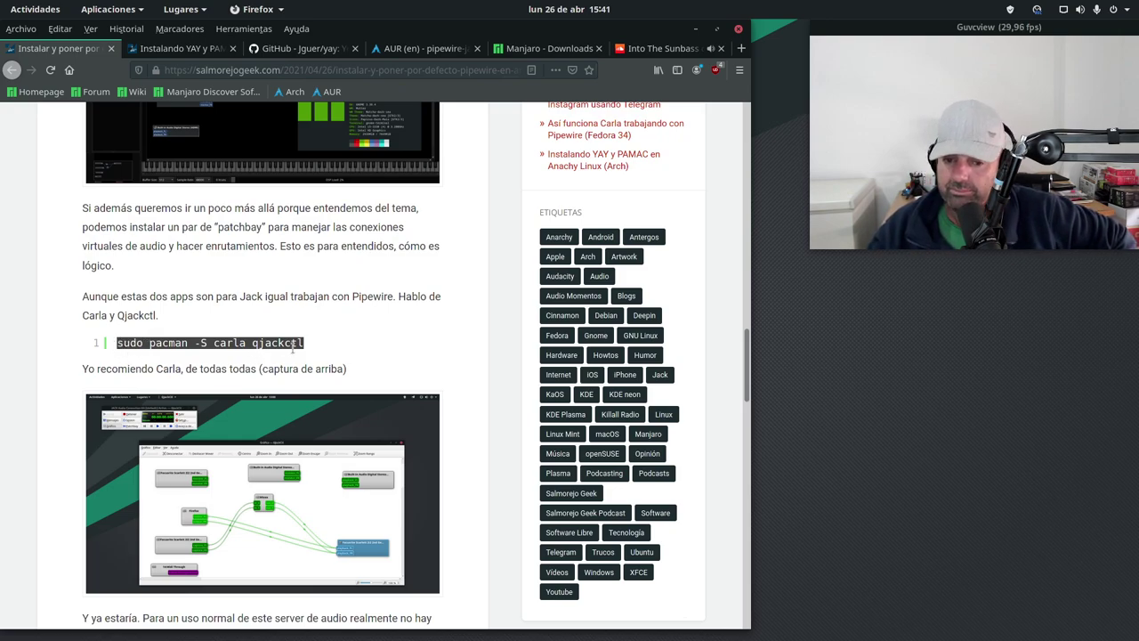
click(339, 353)
scroll(316, 325, down, 4)
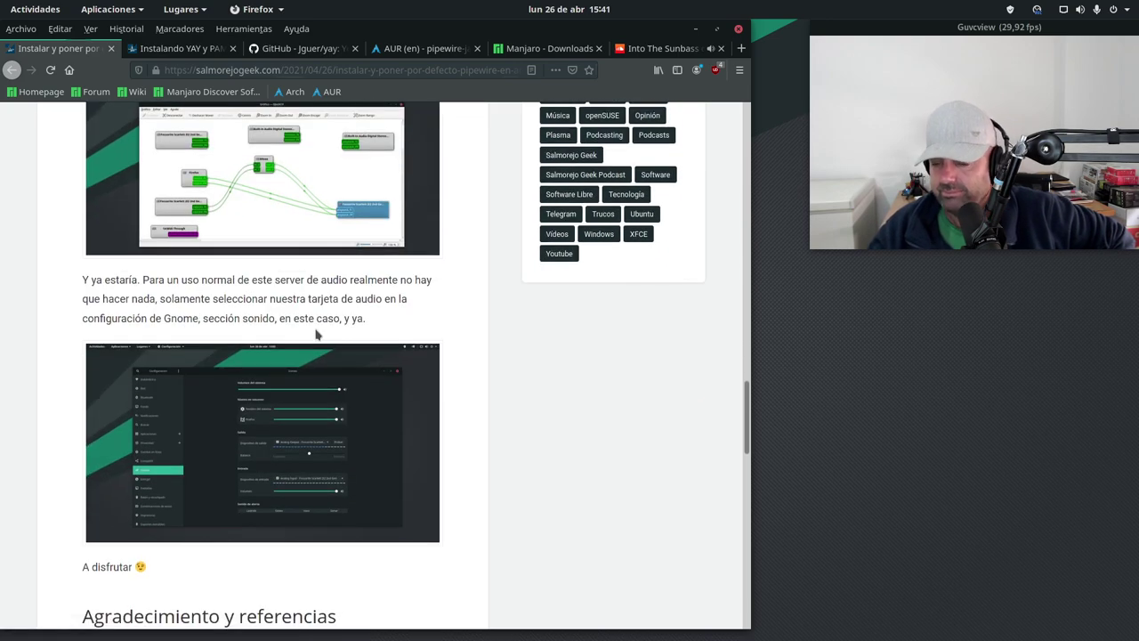
scroll(318, 331, down, 3)
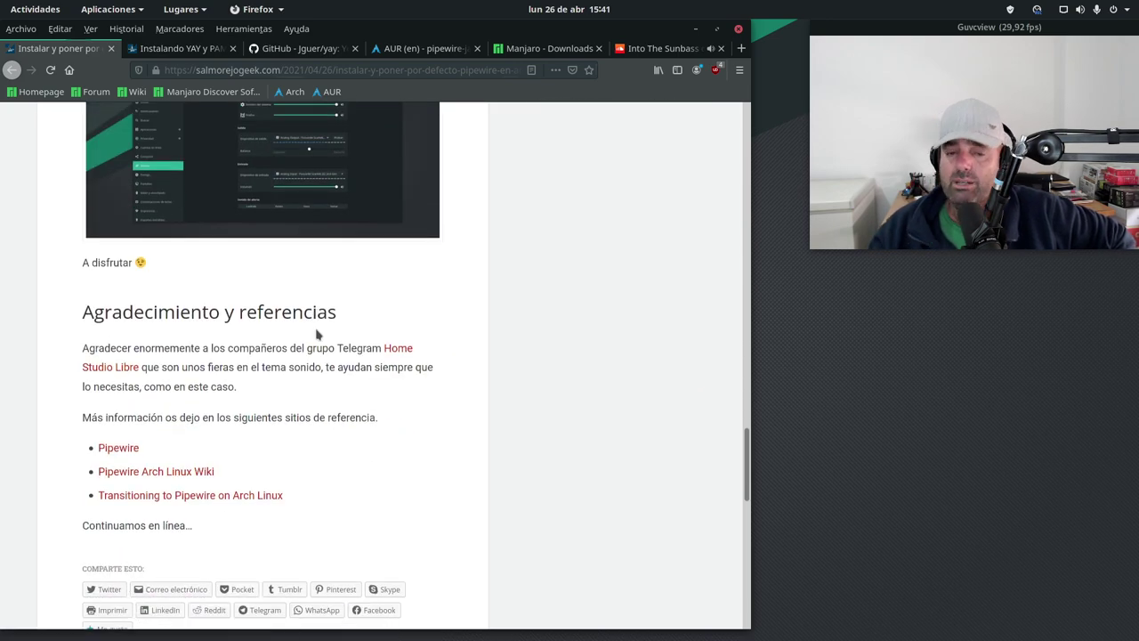
scroll(488, 265, up, 5)
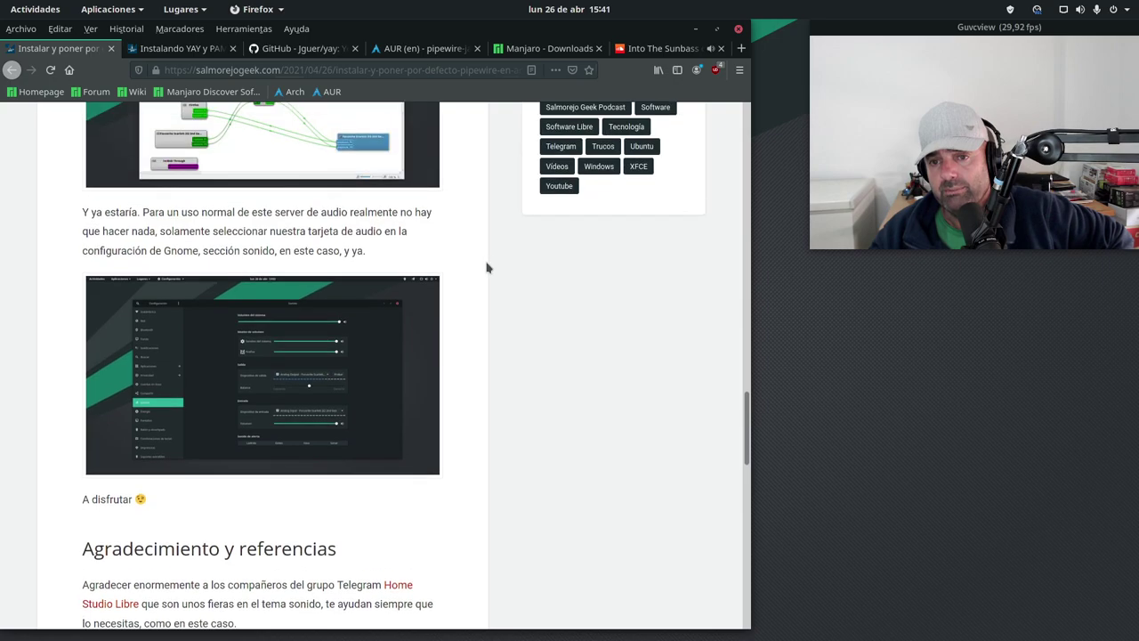
Minimize Firefox and the terminal, make the webcam window Always on Top, and launch Carla
click(697, 30)
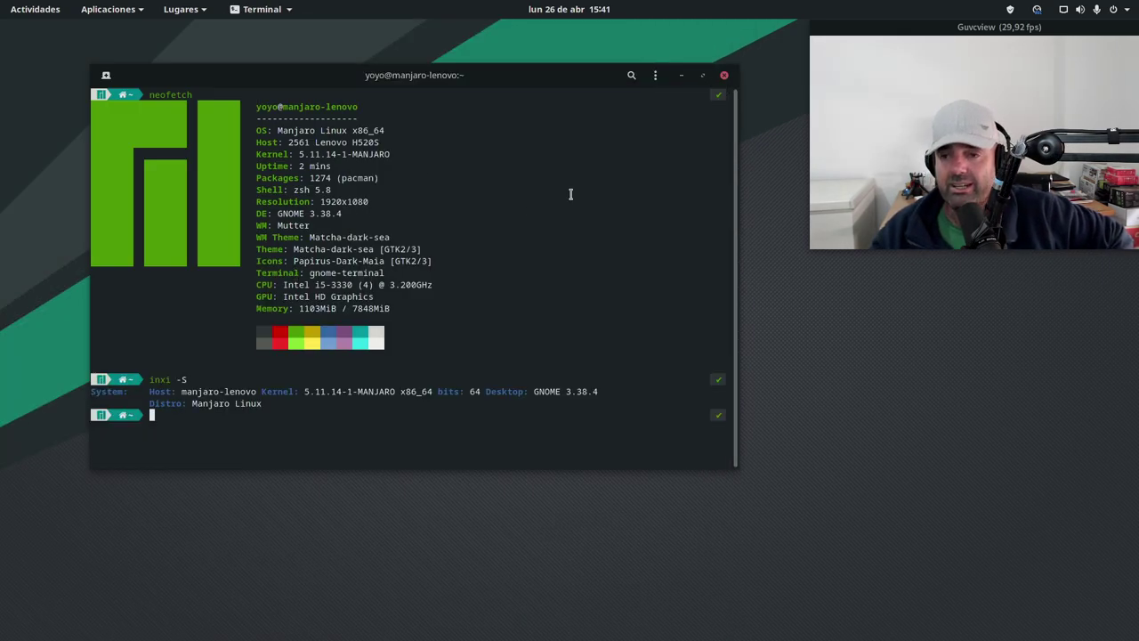
click(681, 75)
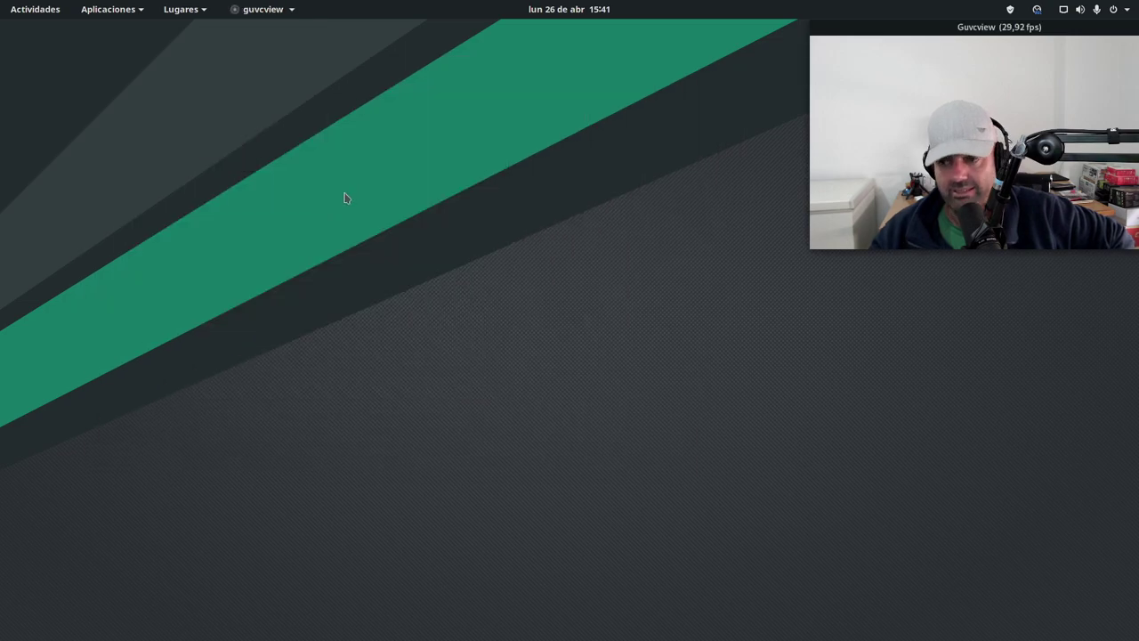
right_click(897, 32)
click(949, 130)
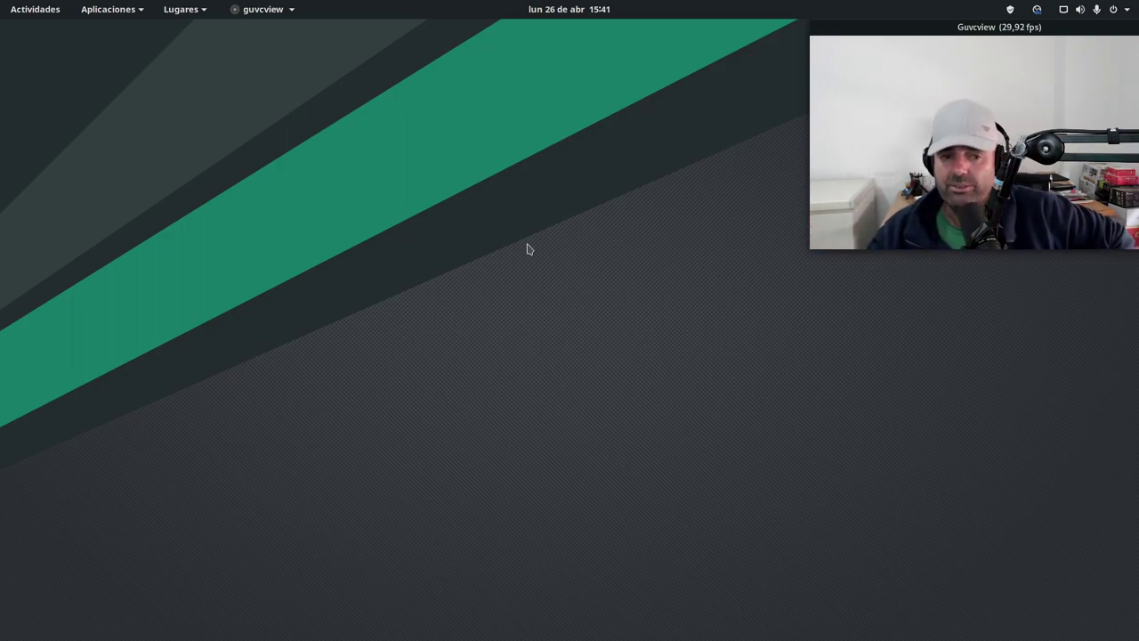
click(35, 9)
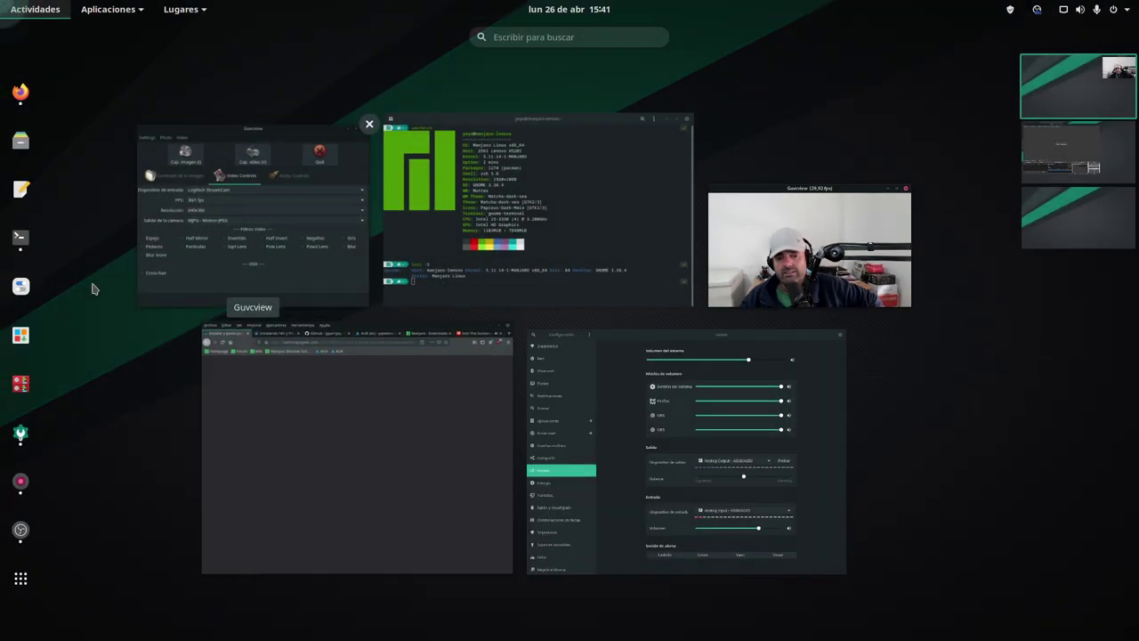
key(Escape)
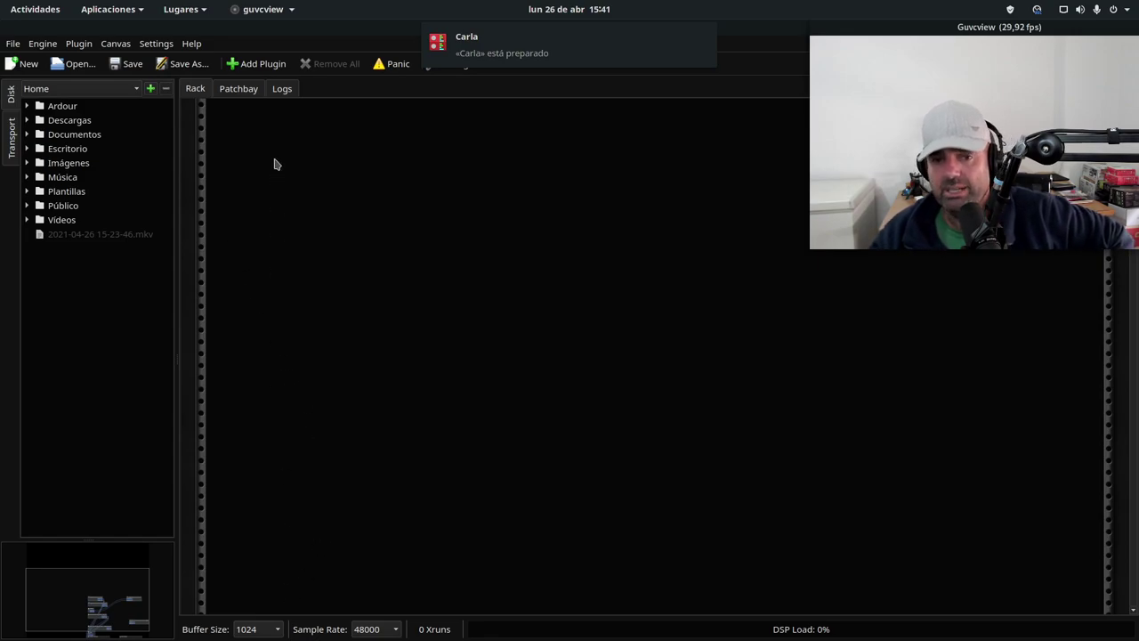
In the Patchbay, move the AG06/AG03, StreamCam, Firefox and HDMI Monitor boxes apart
click(245, 91)
drag(694, 307, 306, 155)
click(711, 363)
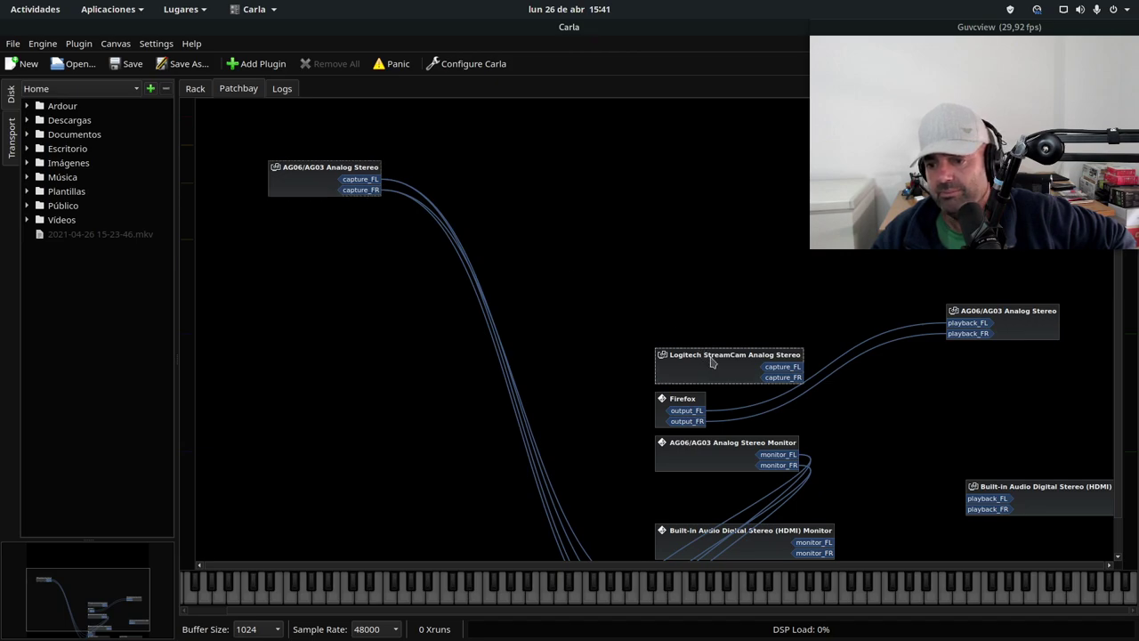
drag(711, 363, 574, 200)
drag(299, 179, 269, 165)
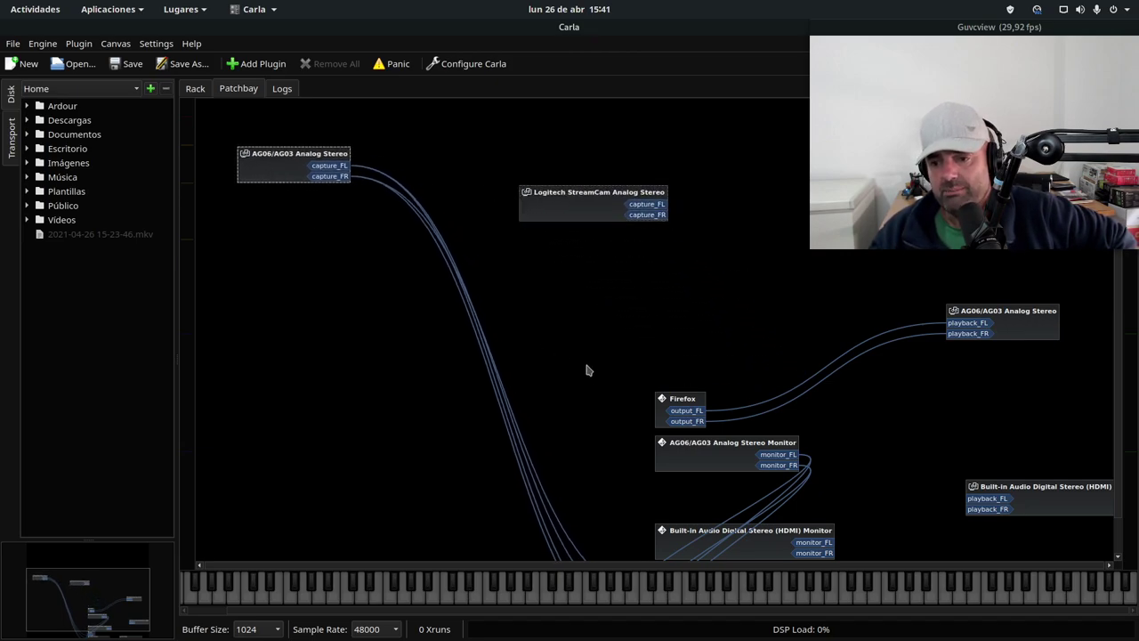
drag(683, 400, 464, 122)
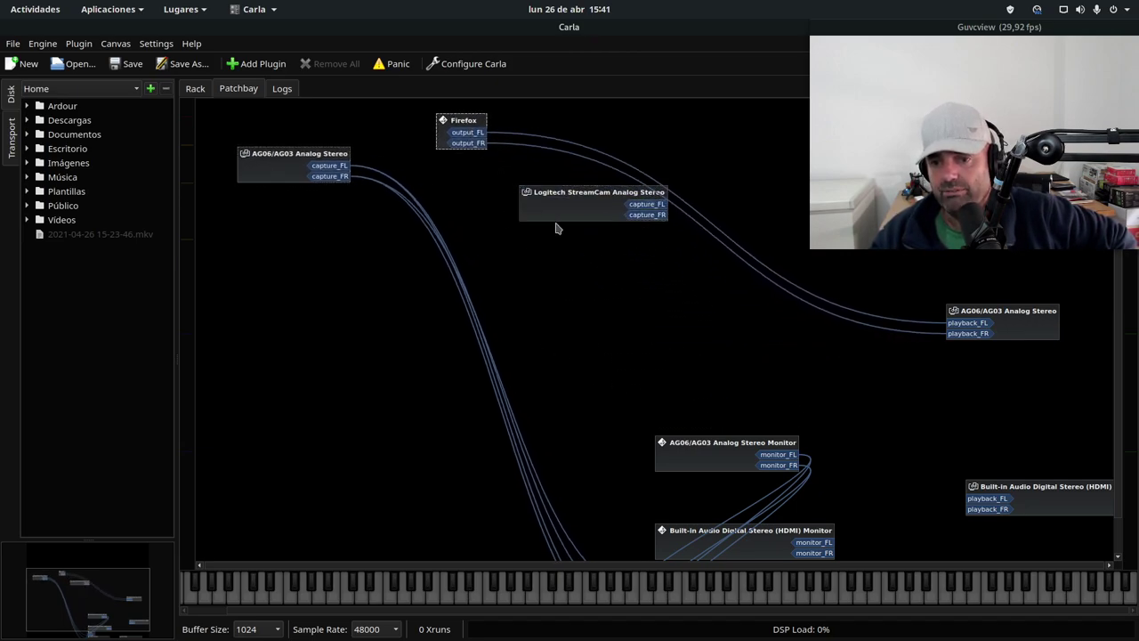
click(568, 219)
drag(568, 218, 585, 283)
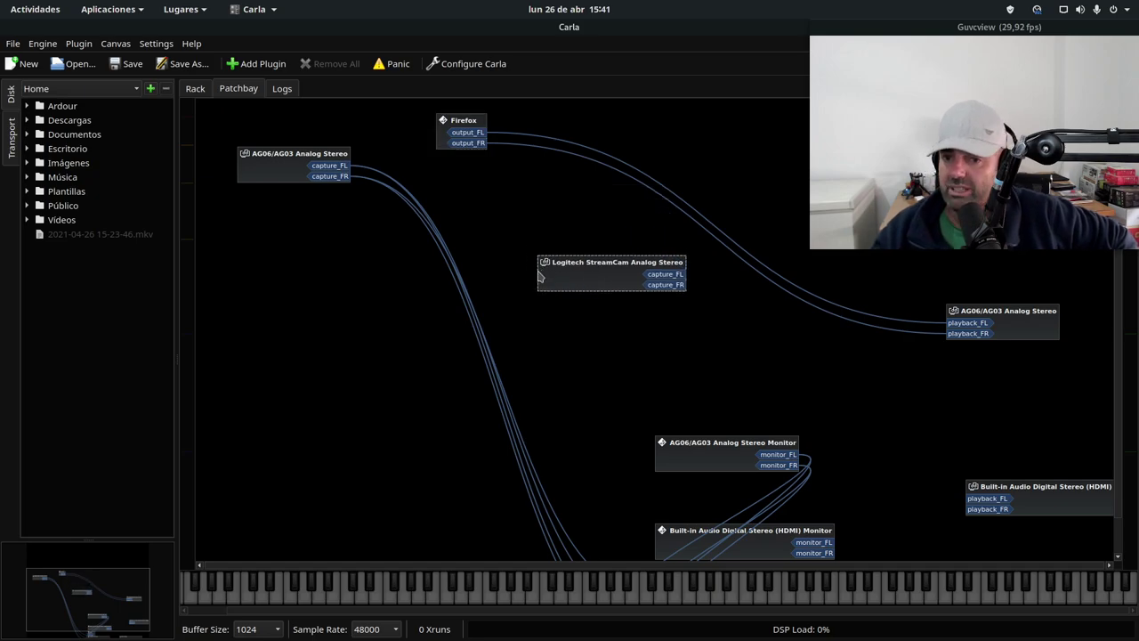
drag(677, 455, 264, 320)
drag(722, 527, 705, 373)
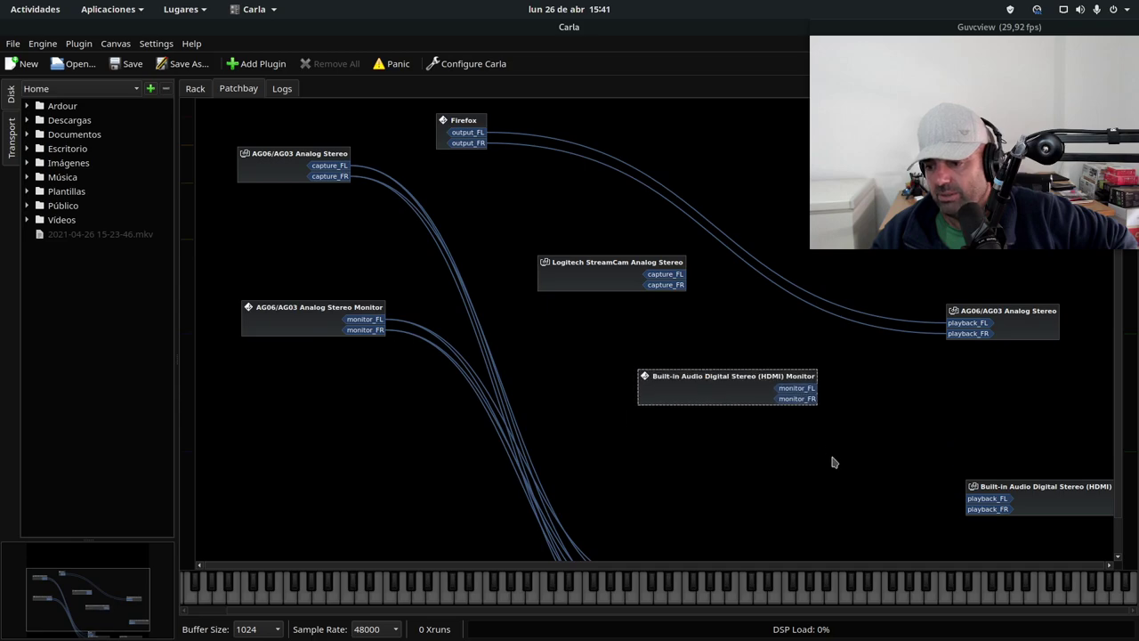
Reposition the OBS, Midi-Bridge, GNOME Settings and HDMI boxes from the bottom rows
scroll(658, 449, down, 1)
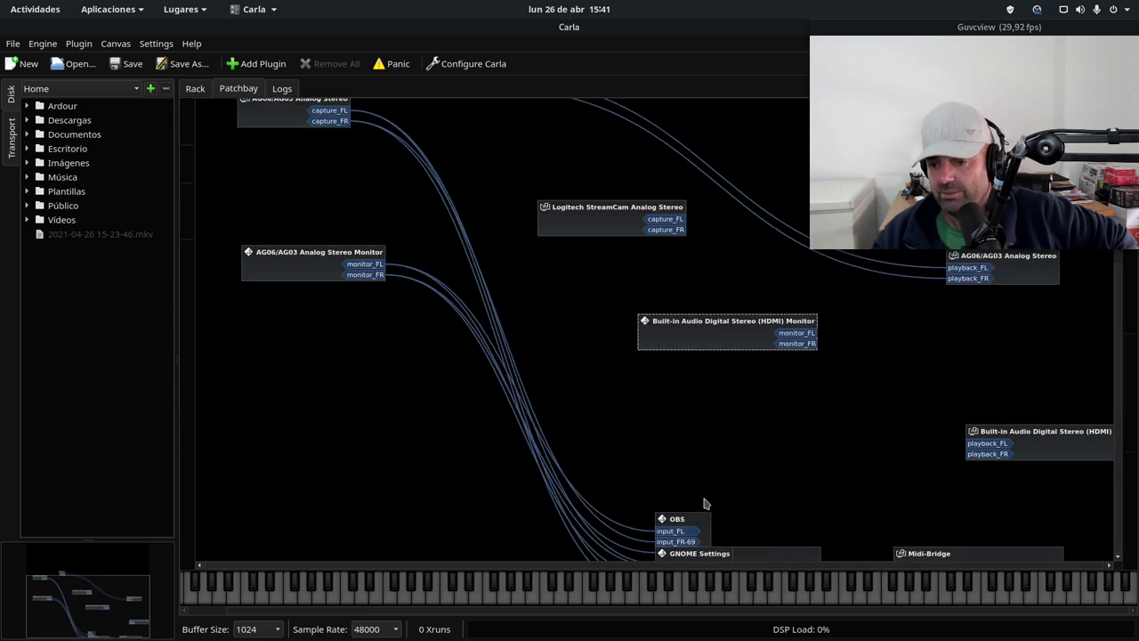
drag(701, 520, 767, 240)
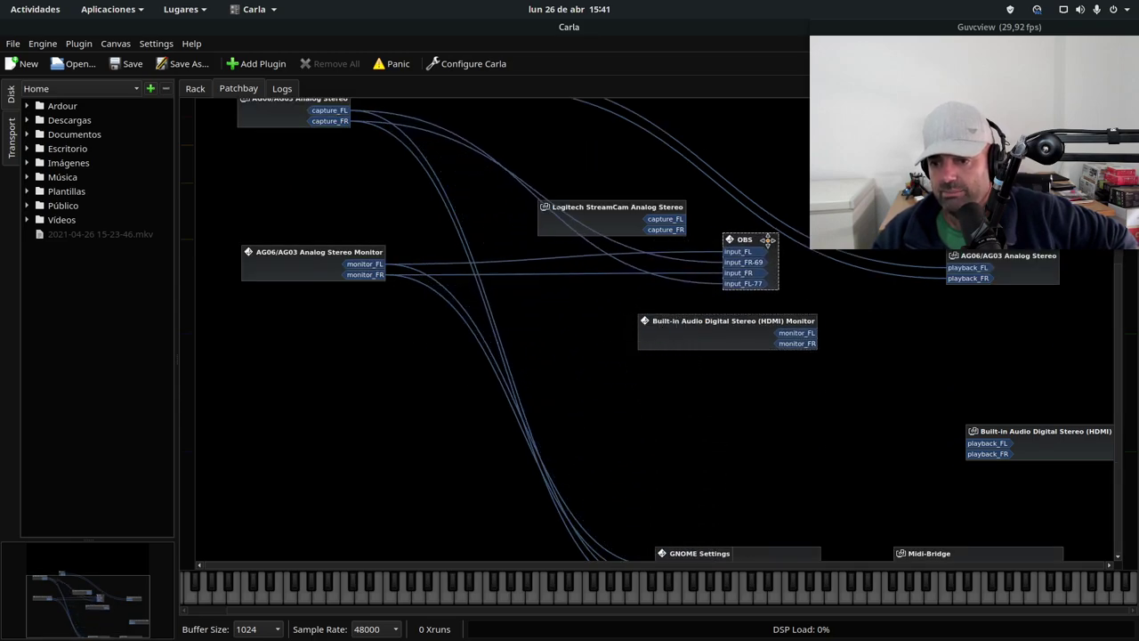
drag(756, 336, 745, 369)
drag(790, 556, 761, 439)
drag(749, 552, 980, 339)
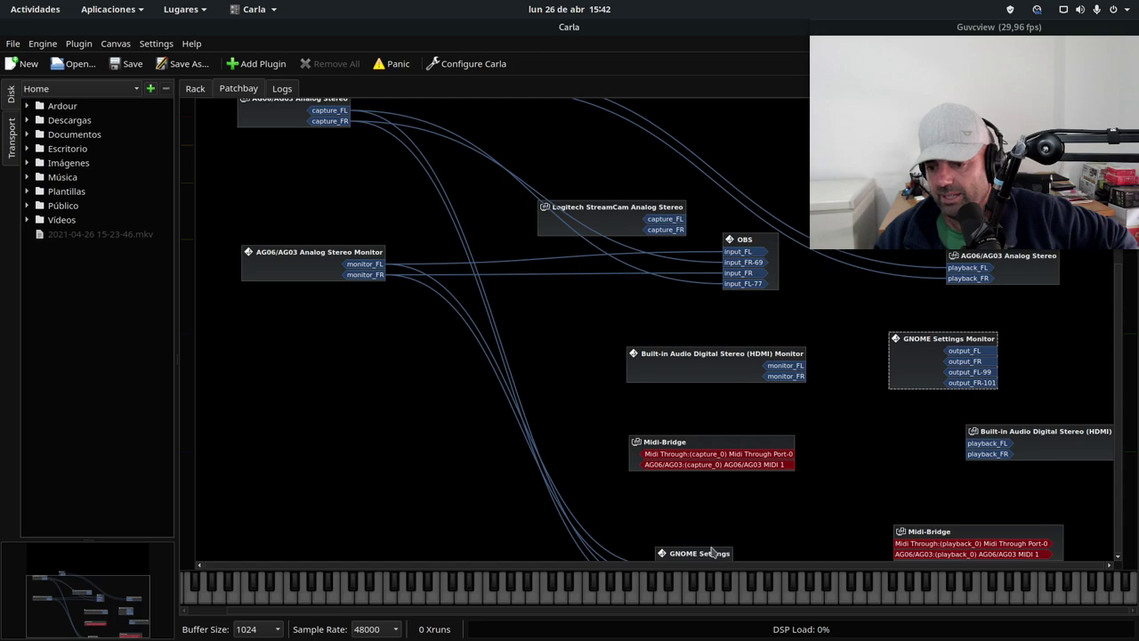
drag(711, 552, 914, 466)
drag(707, 360, 302, 398)
drag(919, 360, 347, 506)
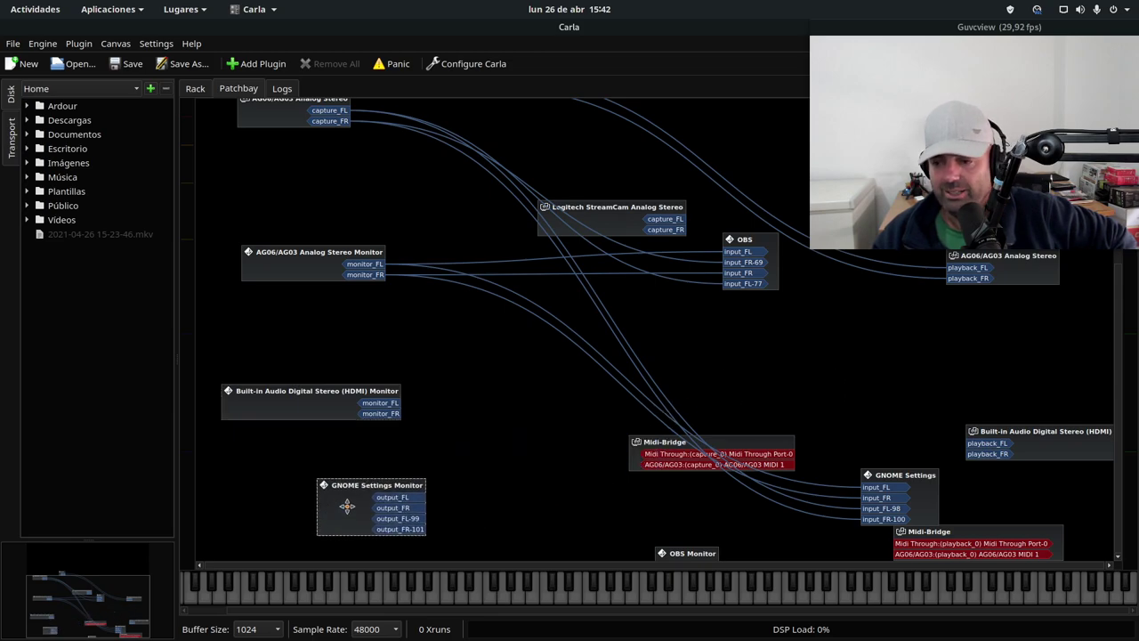
drag(975, 432, 767, 370)
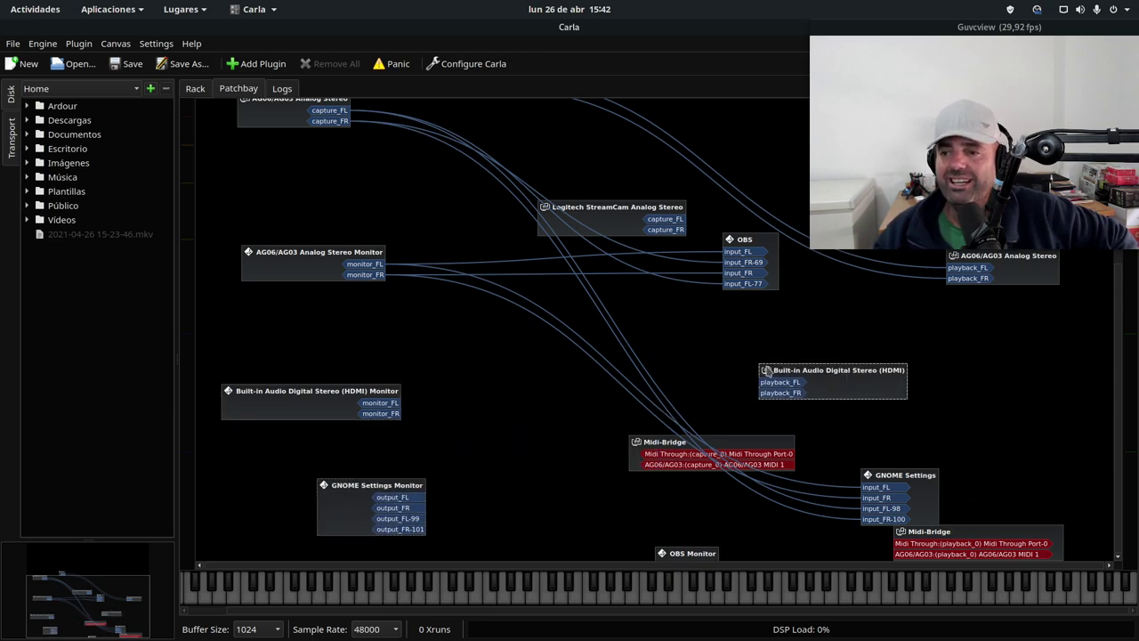
Fine-tune the AG06/AG03, StreamCam, OBS, GNOME Settings and HDMI box positions
scroll(767, 370, up, 1)
drag(1025, 349, 1032, 397)
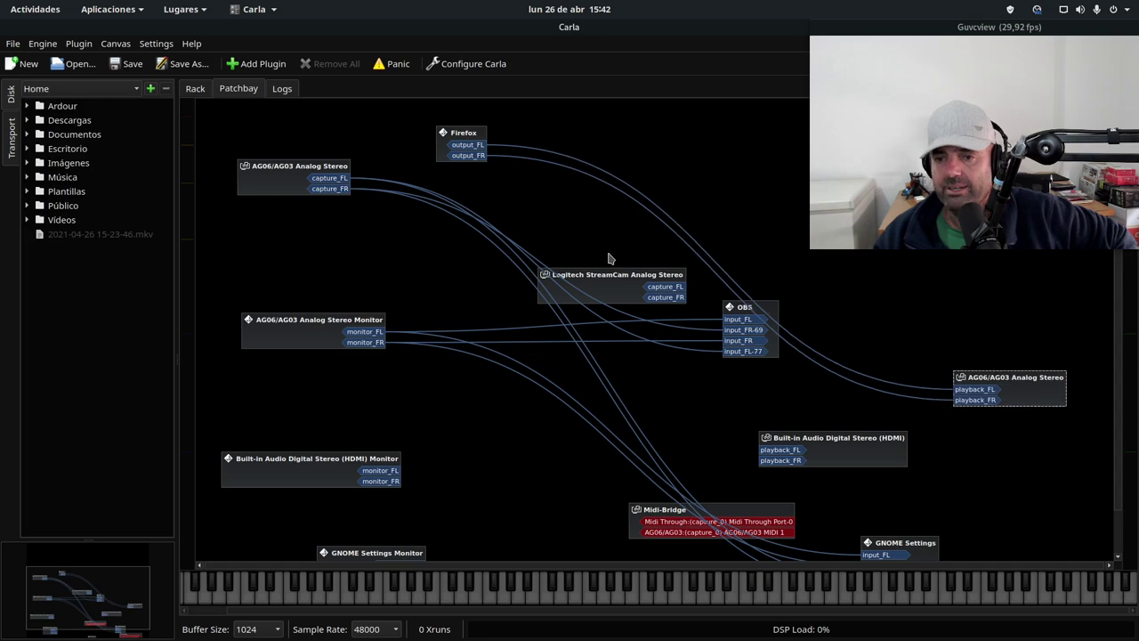
drag(601, 280, 683, 143)
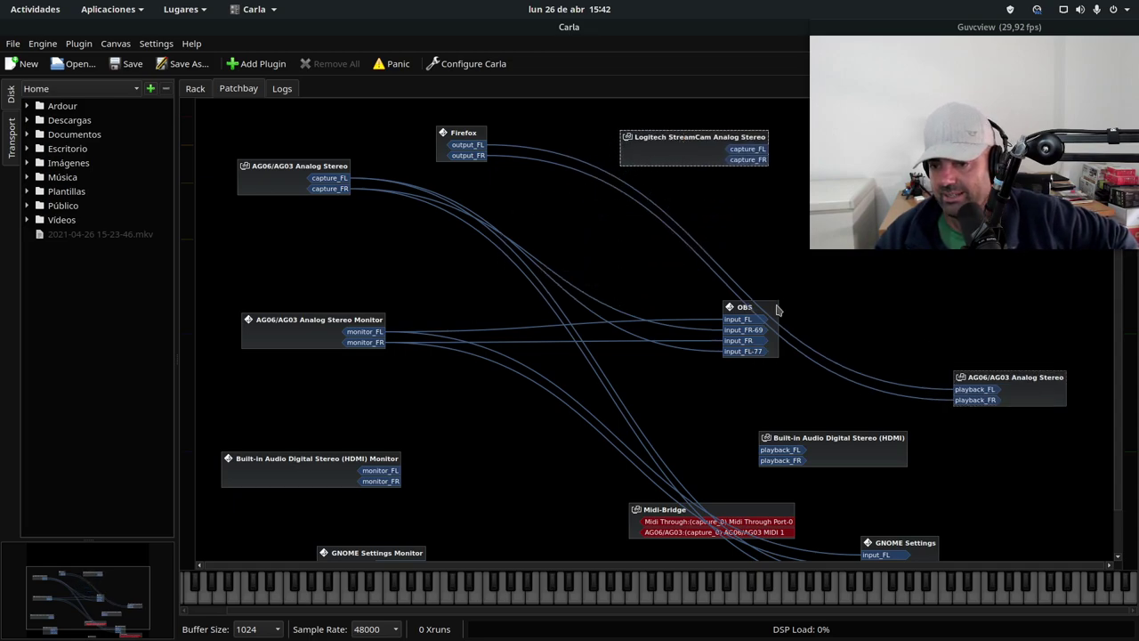
drag(776, 309, 768, 362)
click(300, 339)
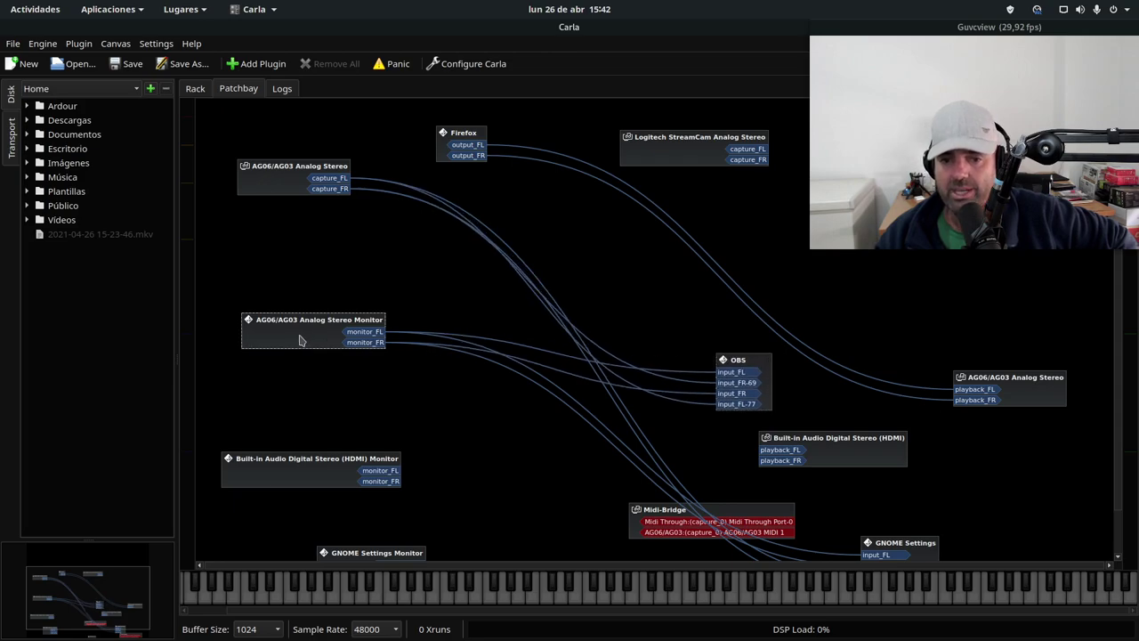
drag(300, 339, 300, 342)
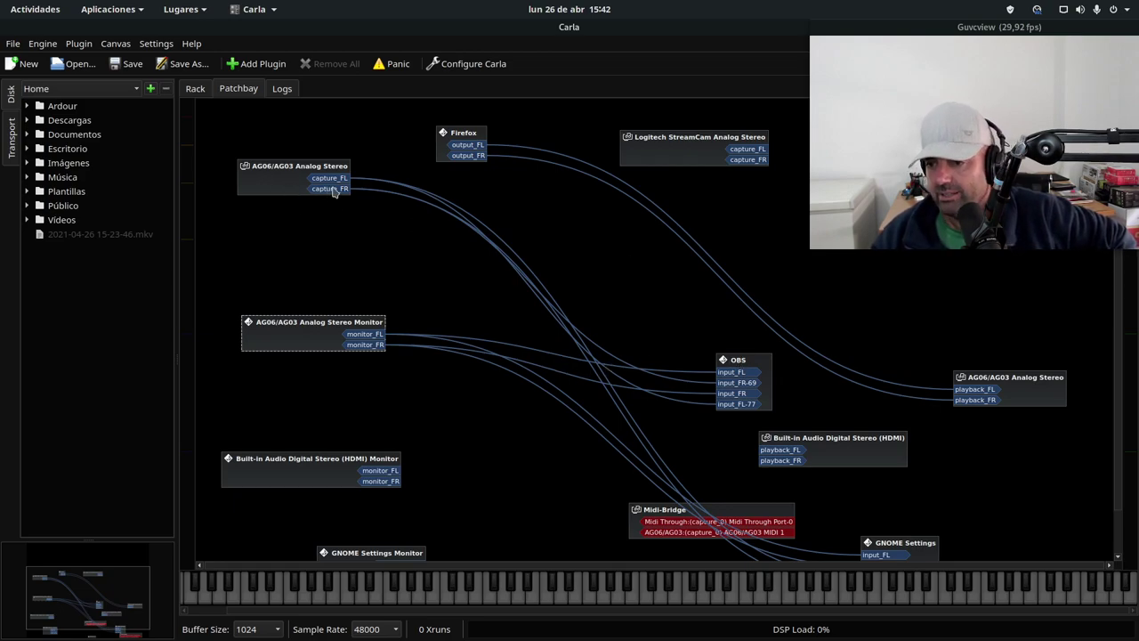
drag(295, 193, 292, 208)
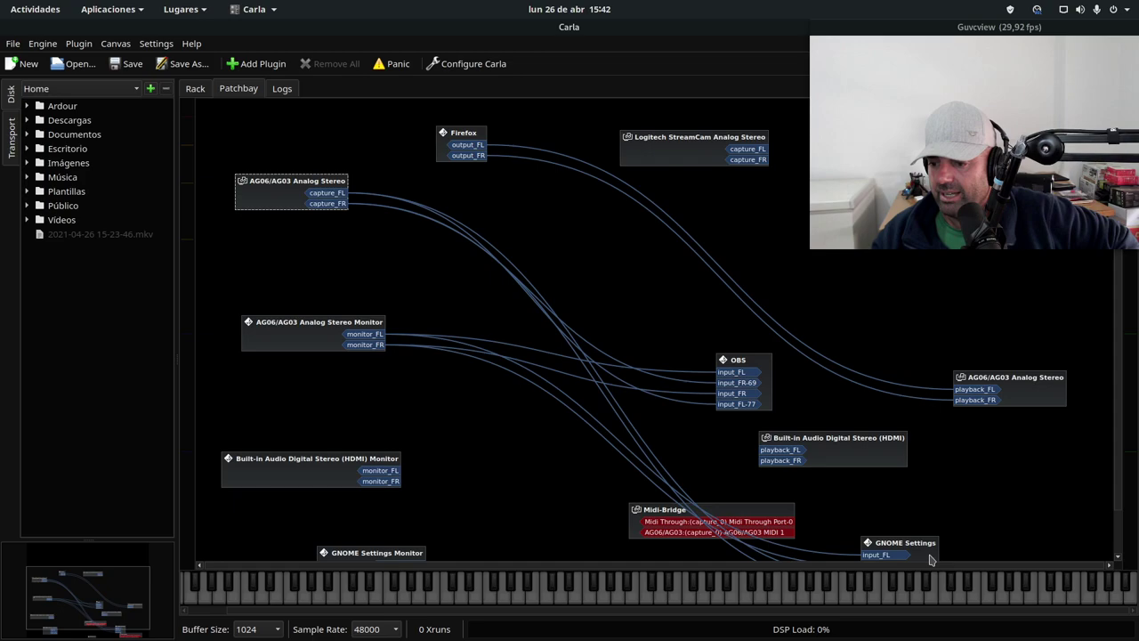
drag(929, 556, 984, 502)
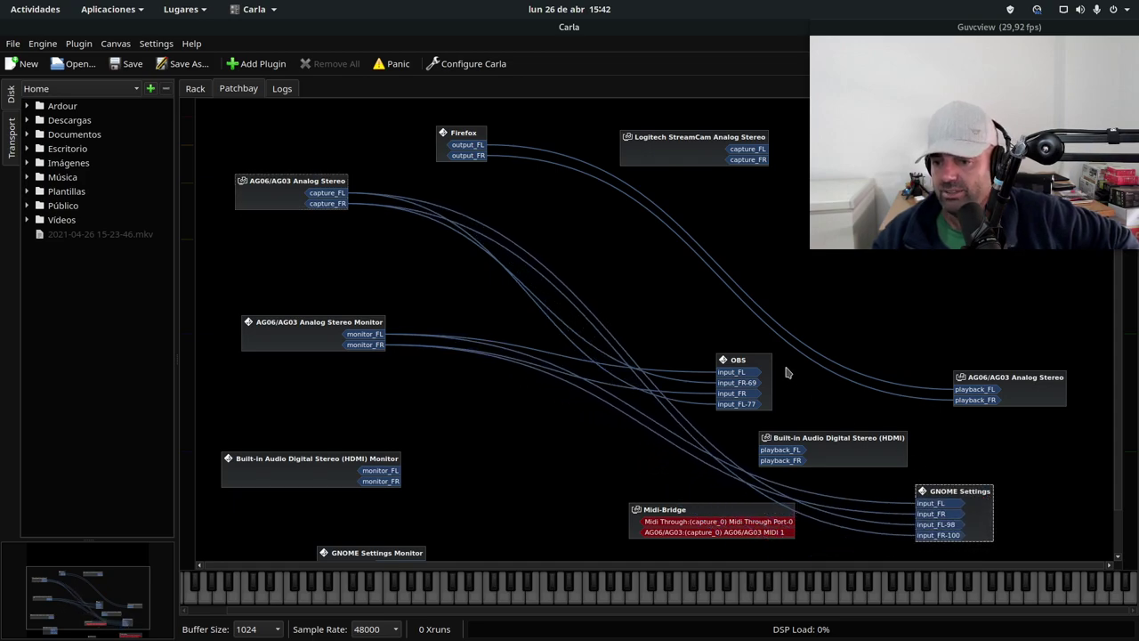
drag(770, 361, 767, 194)
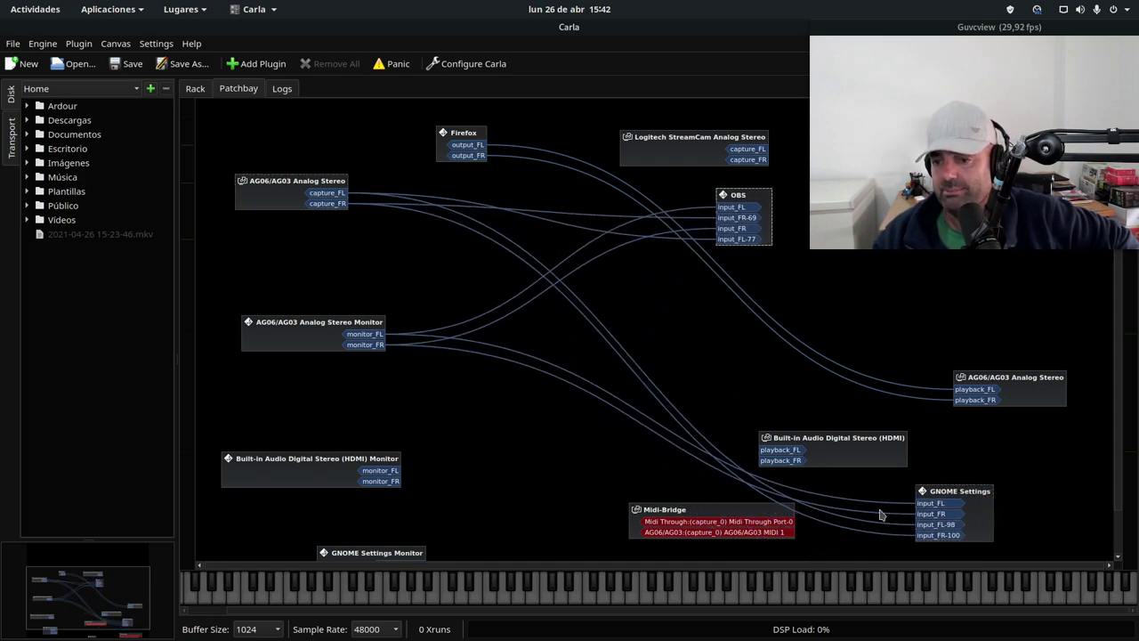
drag(853, 455, 851, 436)
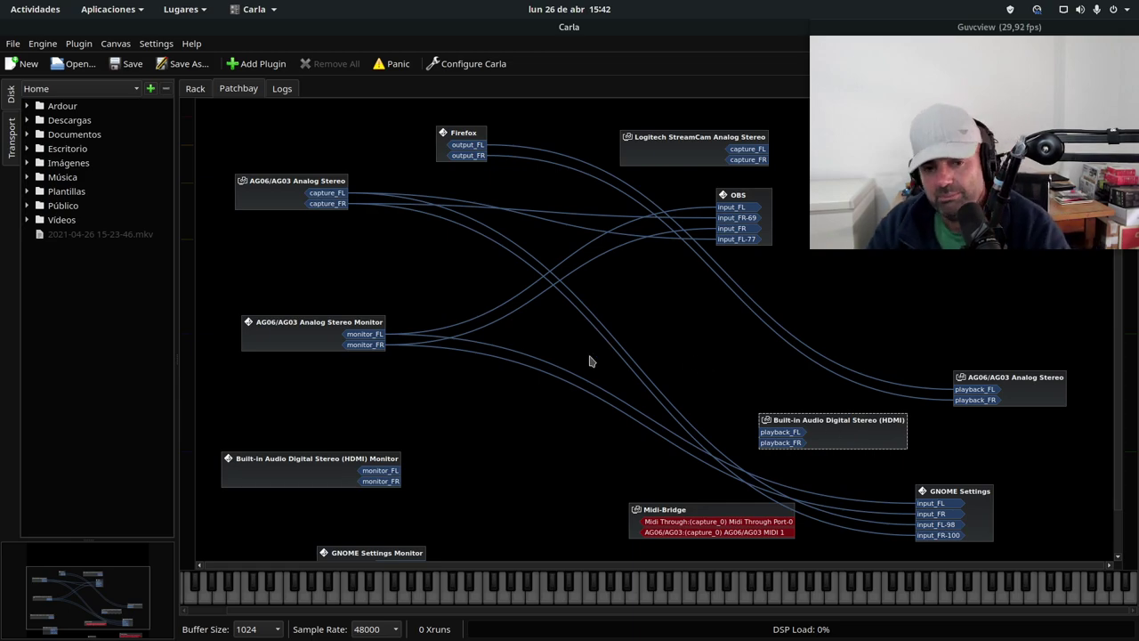
Launch ocenaudio from the Activities search
key(super)
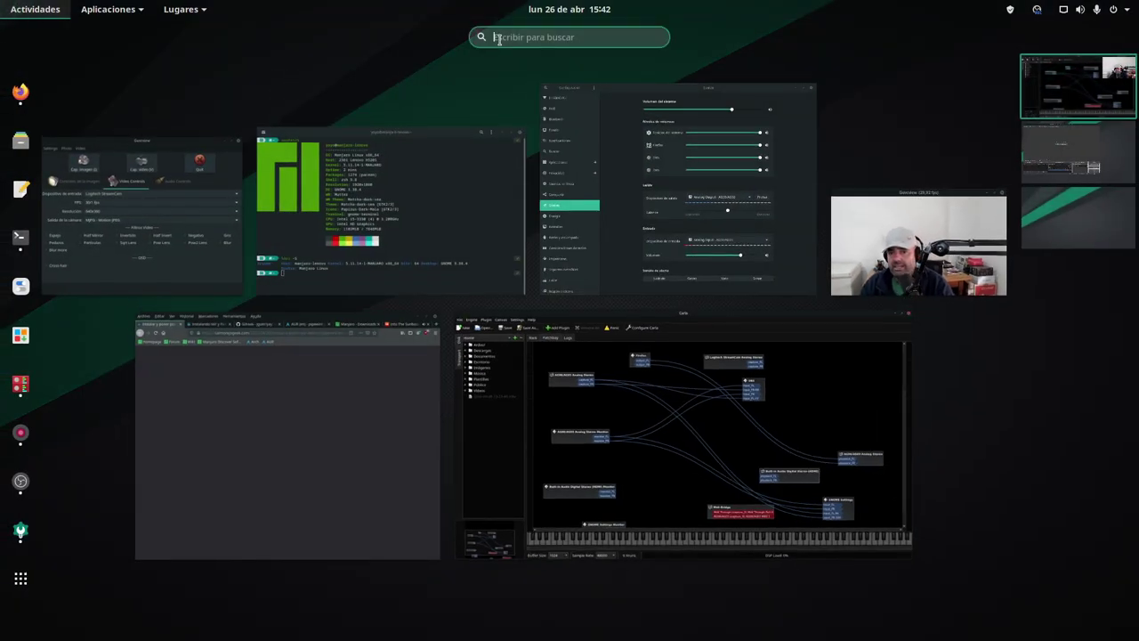
text(oc)
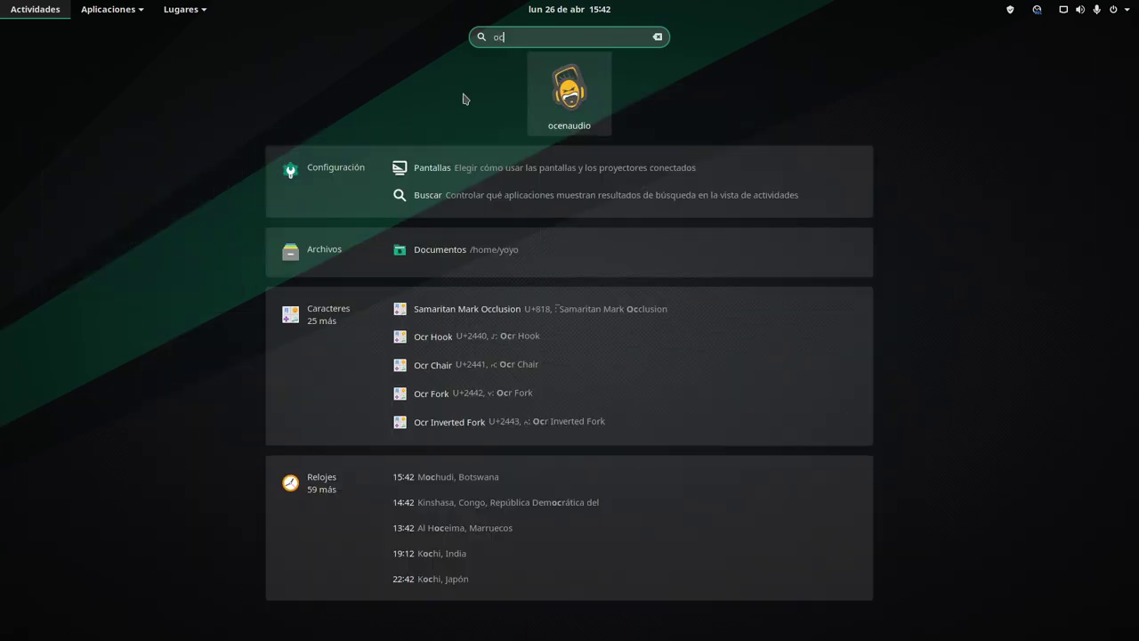
key(Escape)
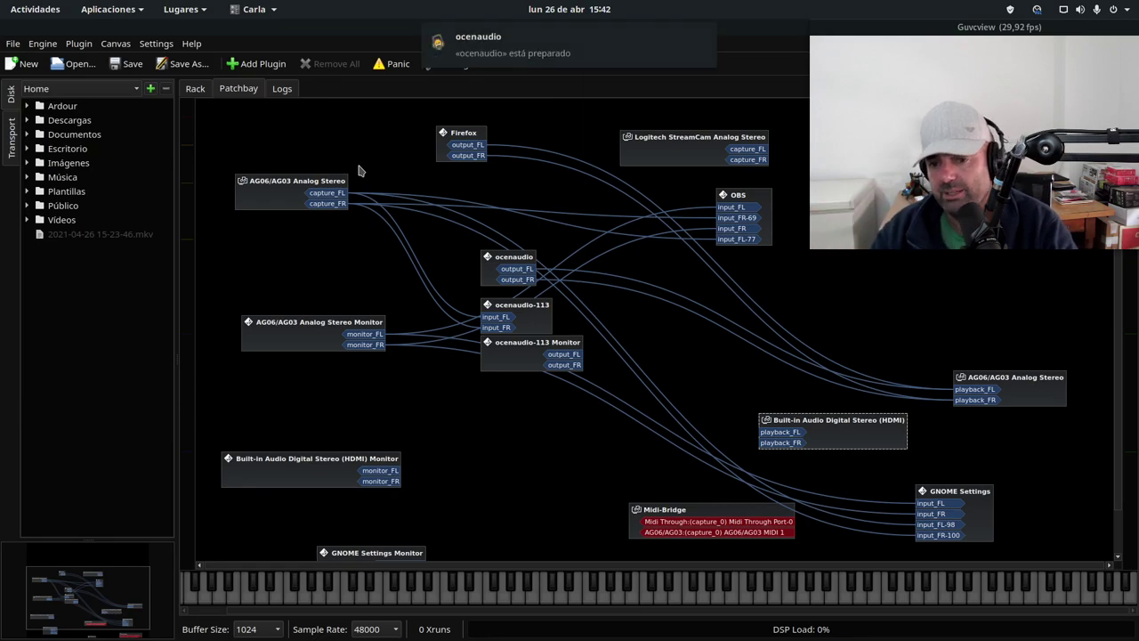
Arrange the new ocenaudio-113 and Monitor nodes in Carla's patchbay
drag(523, 369, 523, 462)
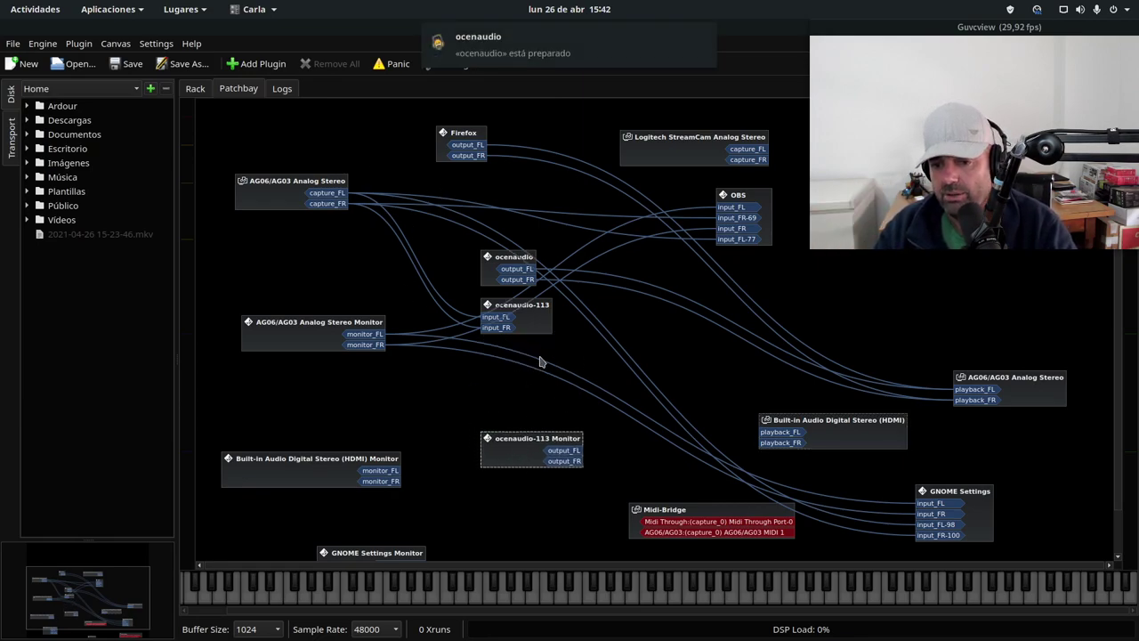
click(531, 322)
drag(531, 322, 715, 365)
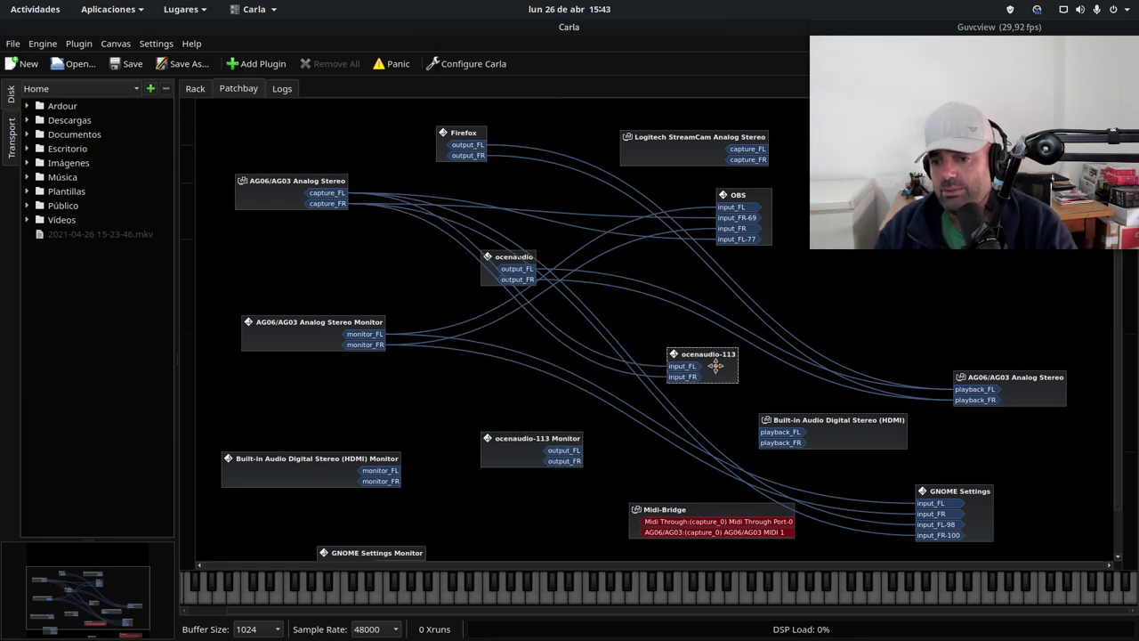
drag(489, 283, 410, 407)
drag(525, 463, 525, 472)
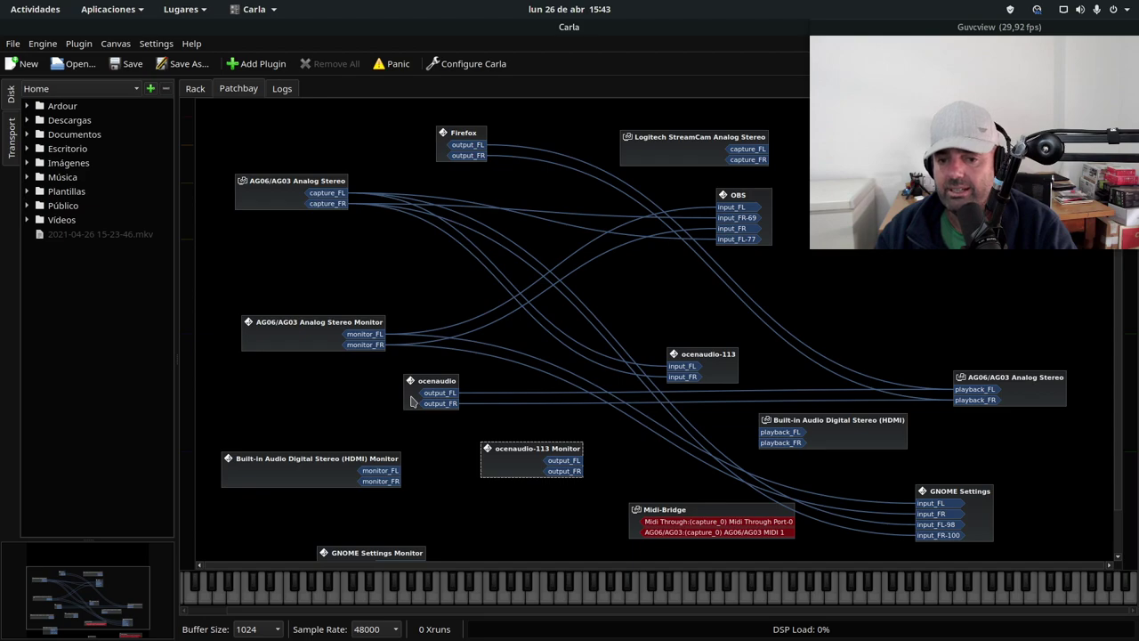
drag(516, 468, 514, 473)
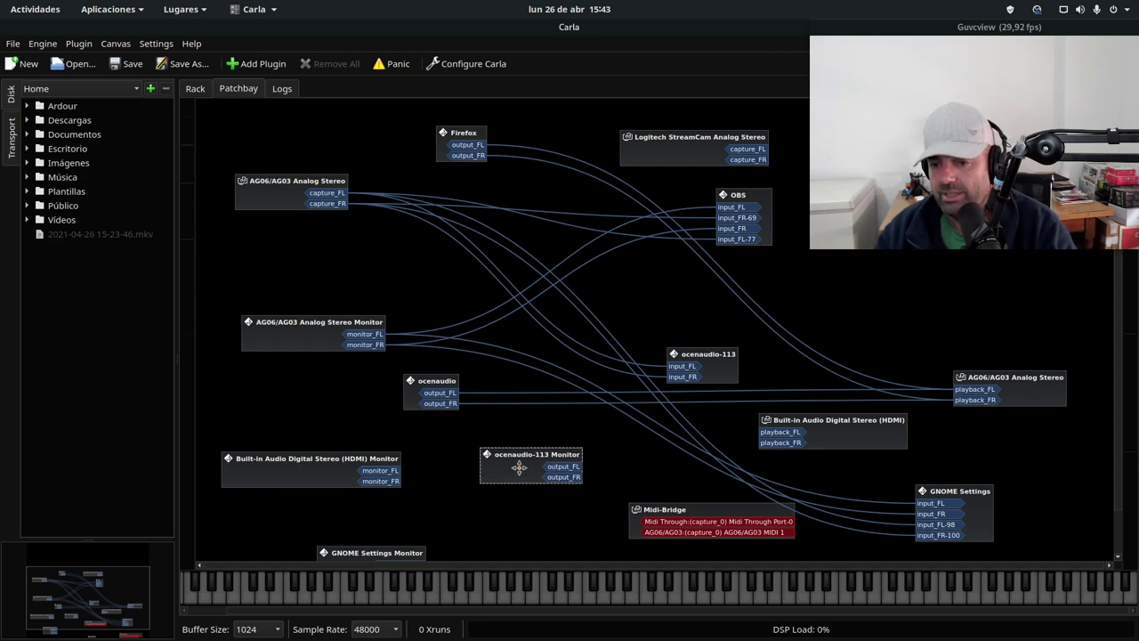
drag(721, 378, 955, 312)
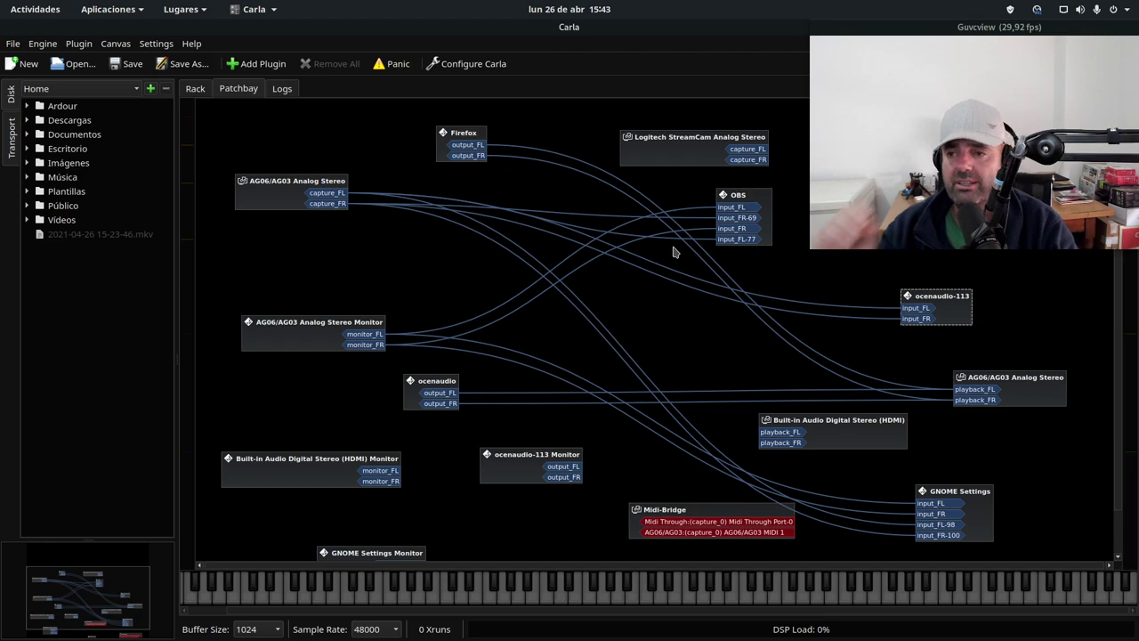
Bring ocenaudio to the front and open Editar > Preferencias
key(super)
click(611, 216)
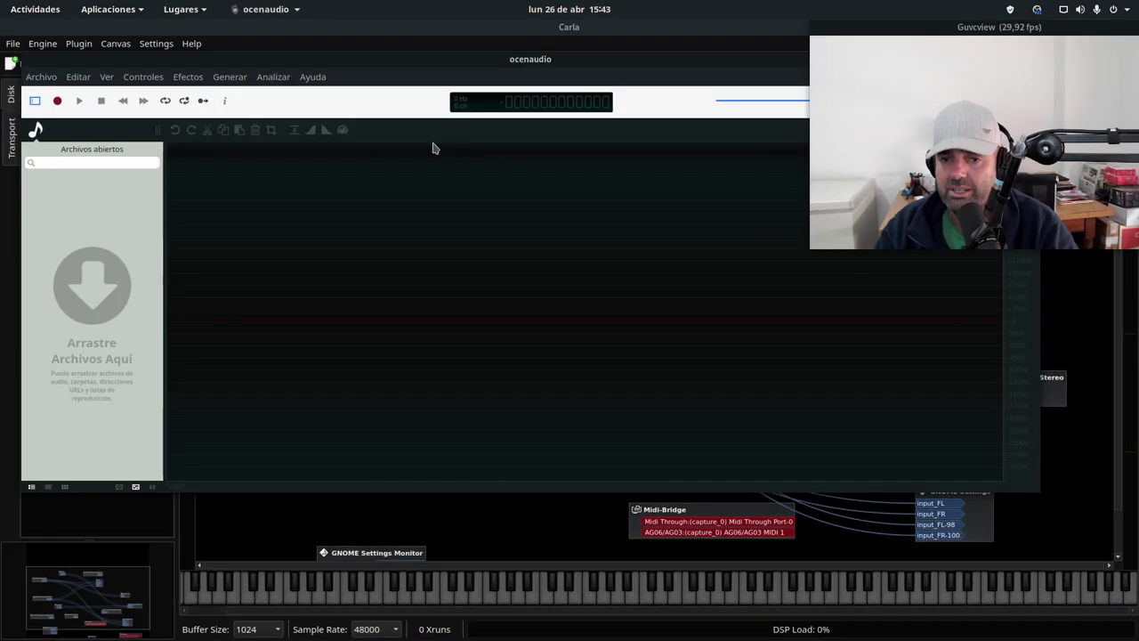
click(80, 79)
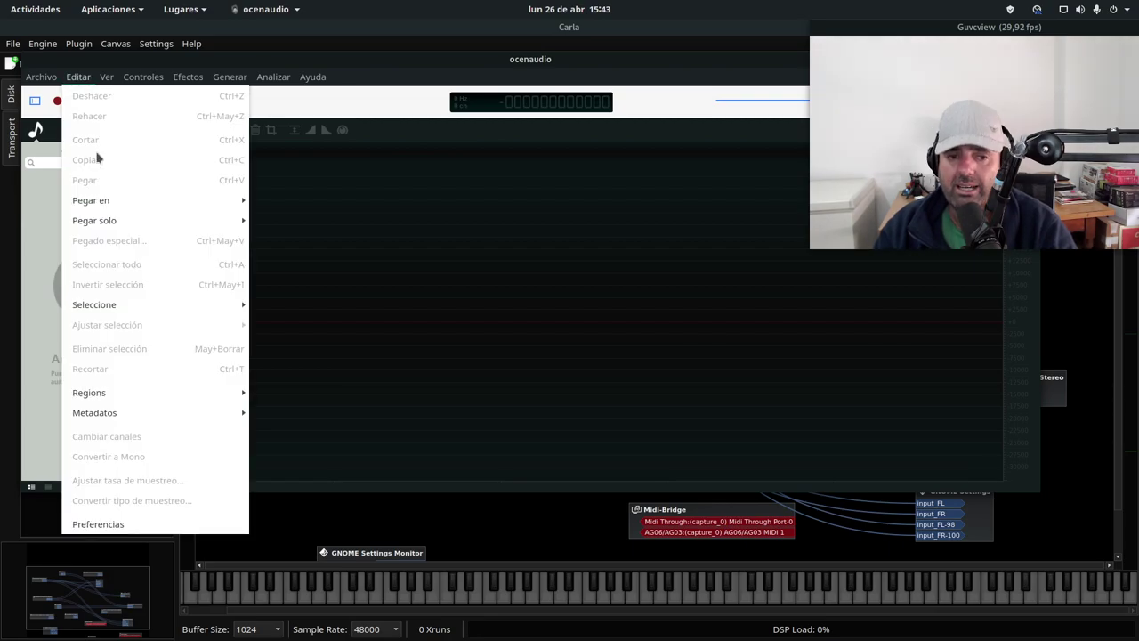
click(99, 524)
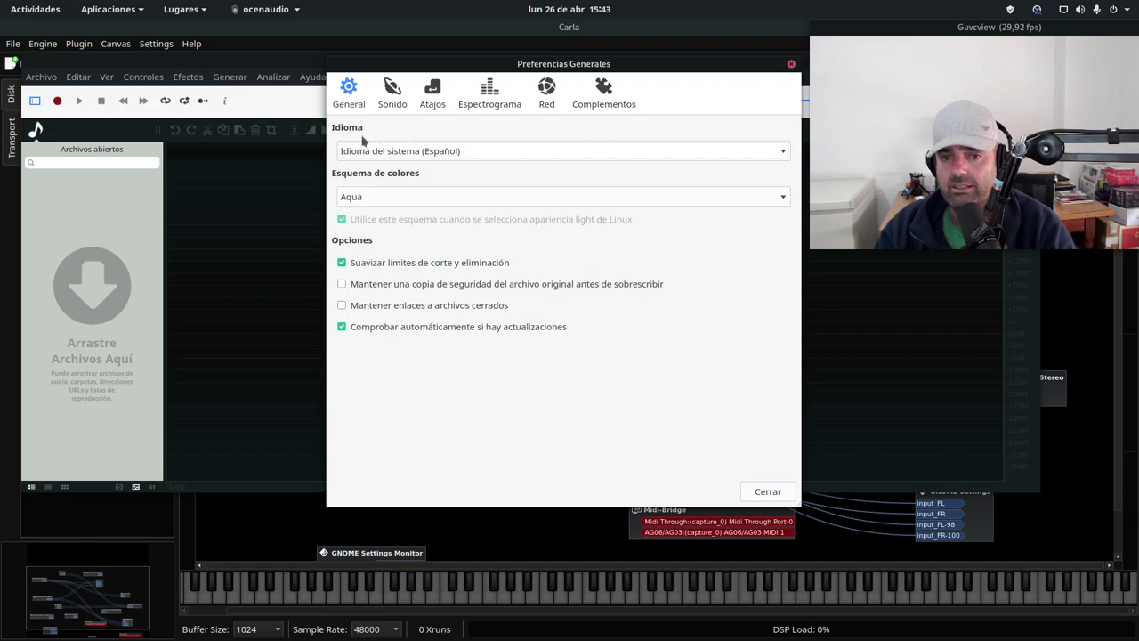
Check the Sonido preferences (PulseAudio devices, 48000 Hz, 1024 samples) and close the dialog
click(392, 96)
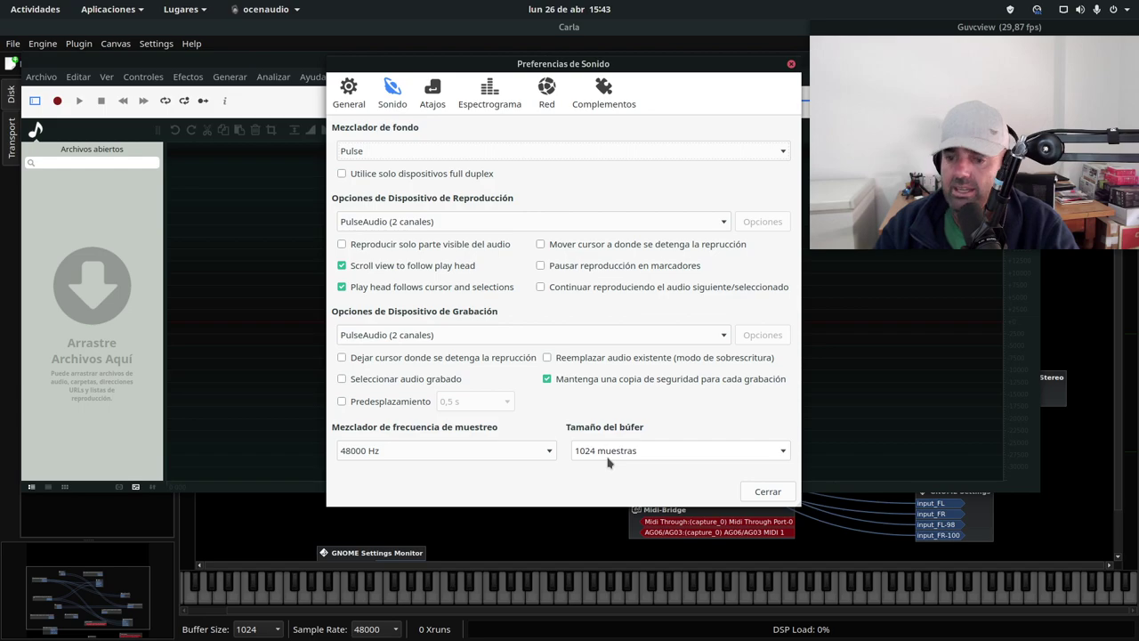
click(757, 492)
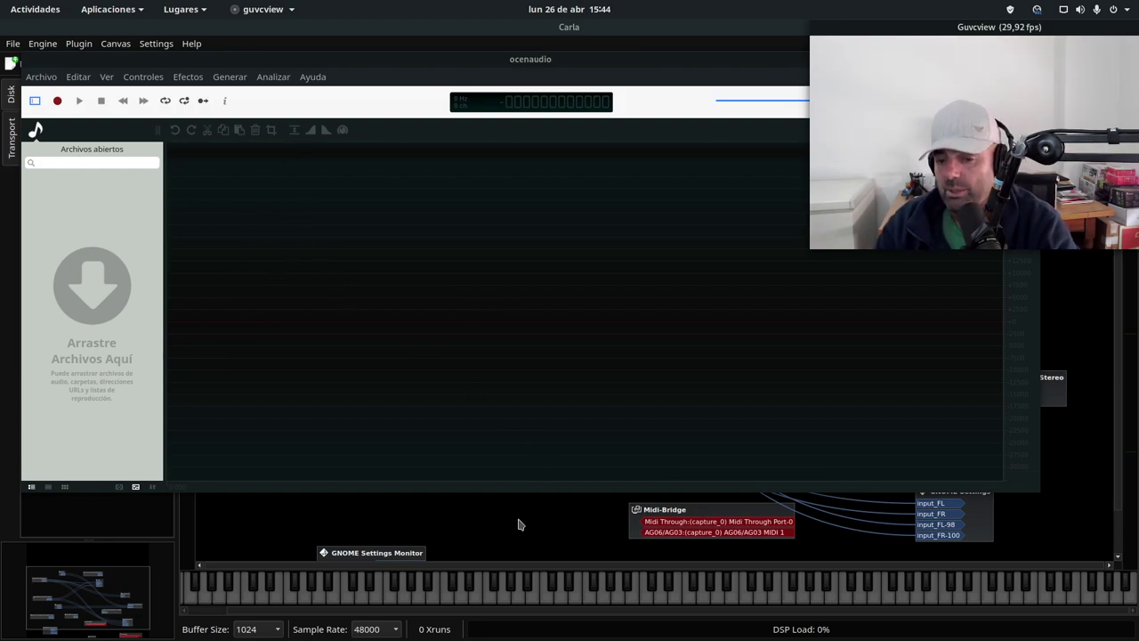
In Carla's patchbay, connect Firefox output_FL and output_FR to the ocenaudio-113 inputs
click(618, 29)
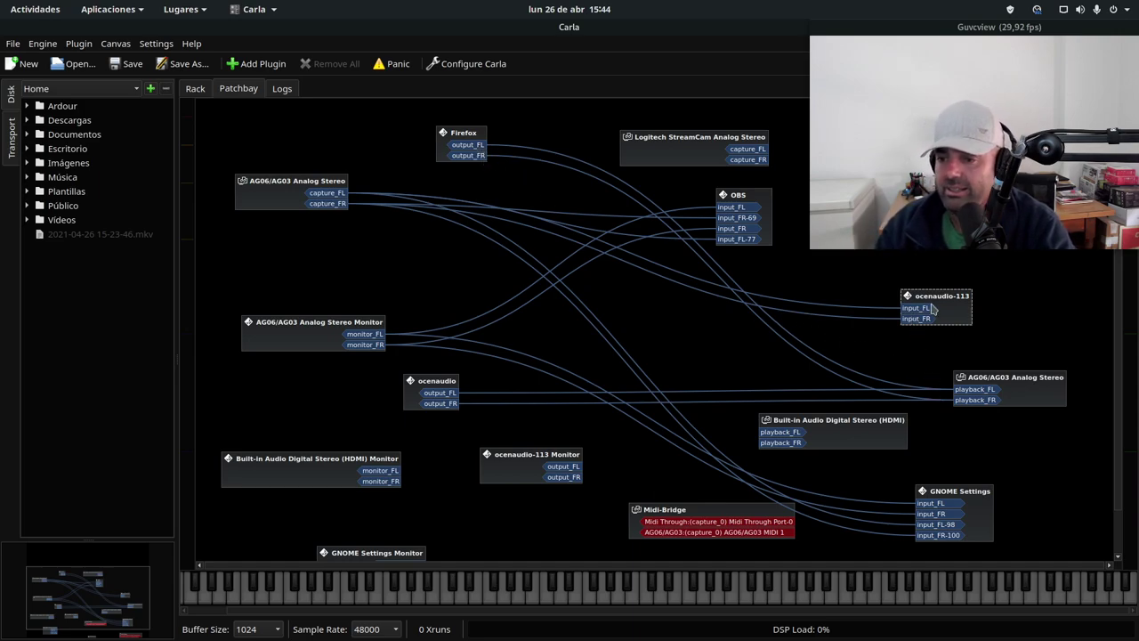
drag(958, 307, 977, 313)
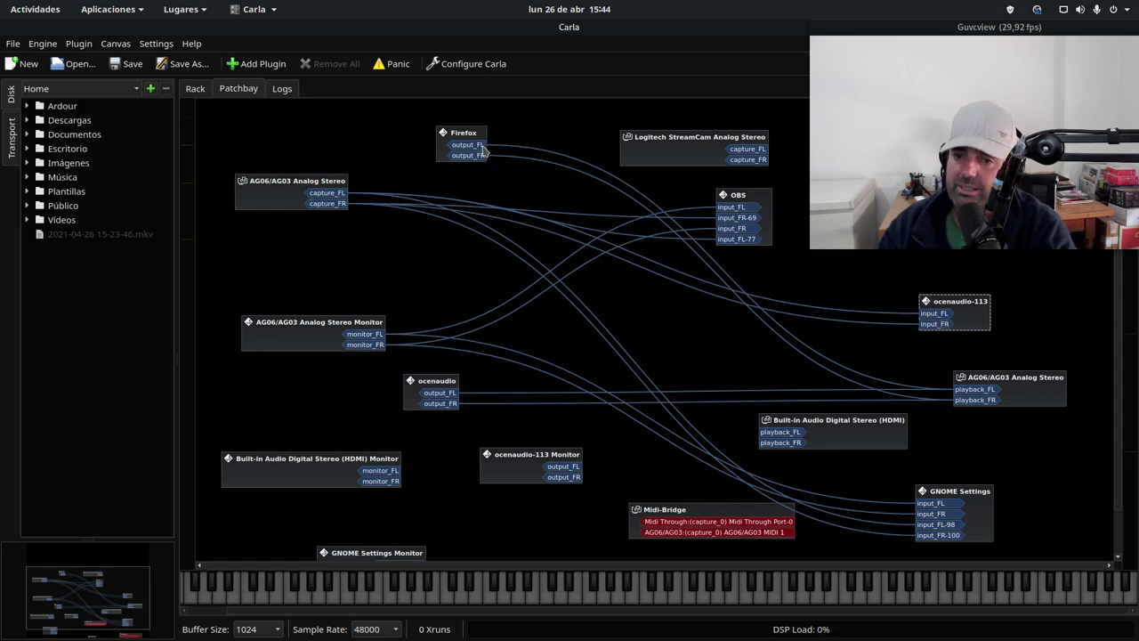
drag(478, 145, 944, 318)
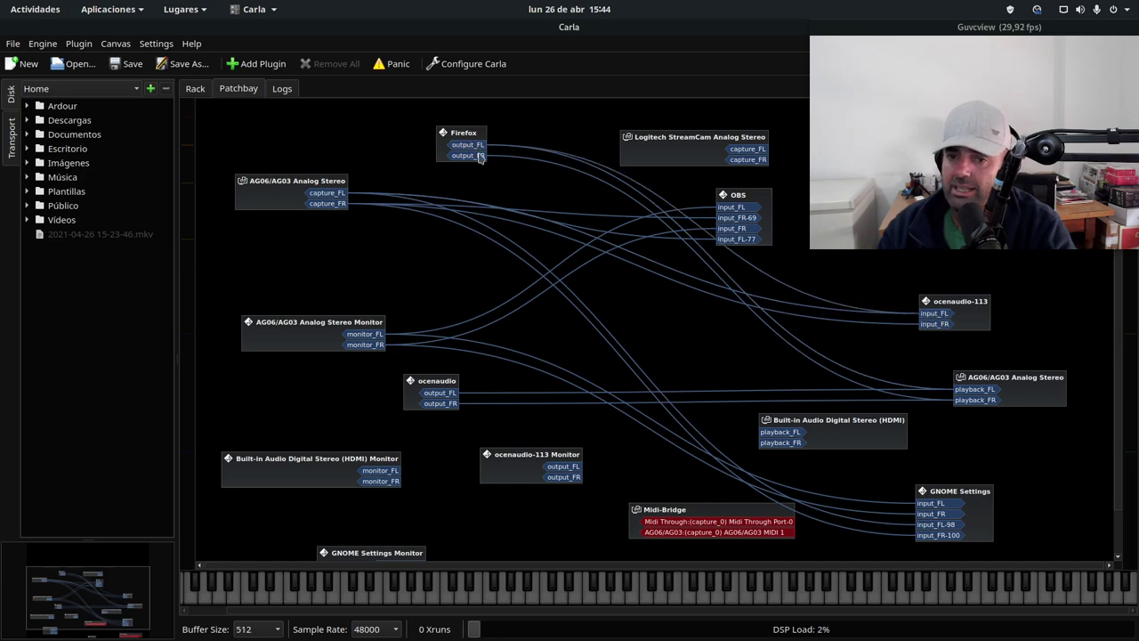
drag(478, 156, 934, 324)
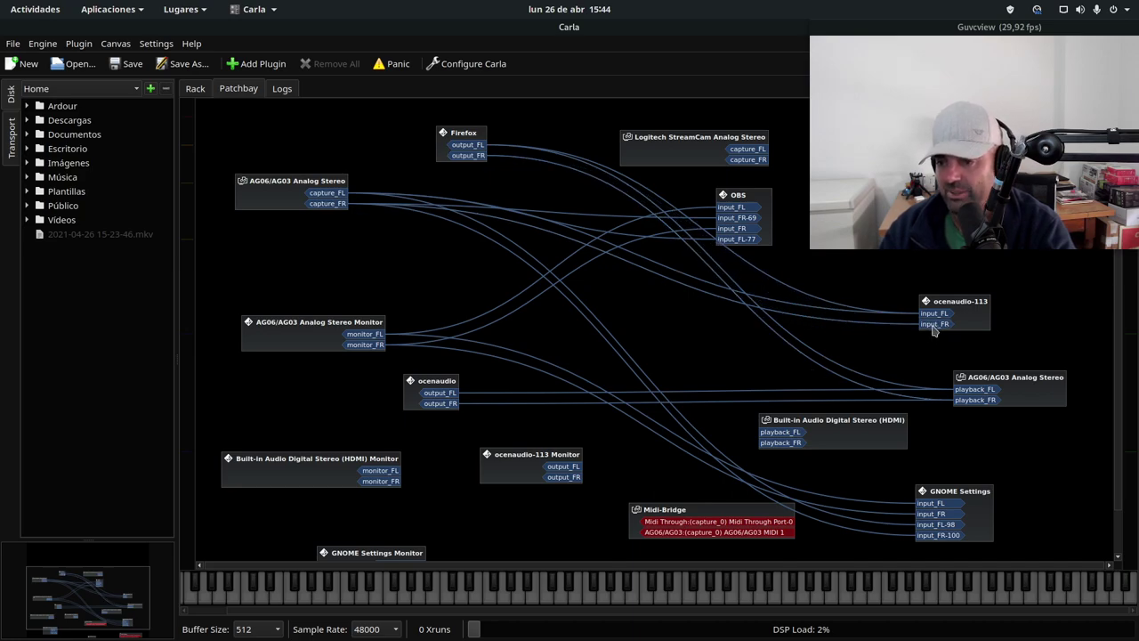
click(976, 313)
drag(976, 313, 976, 323)
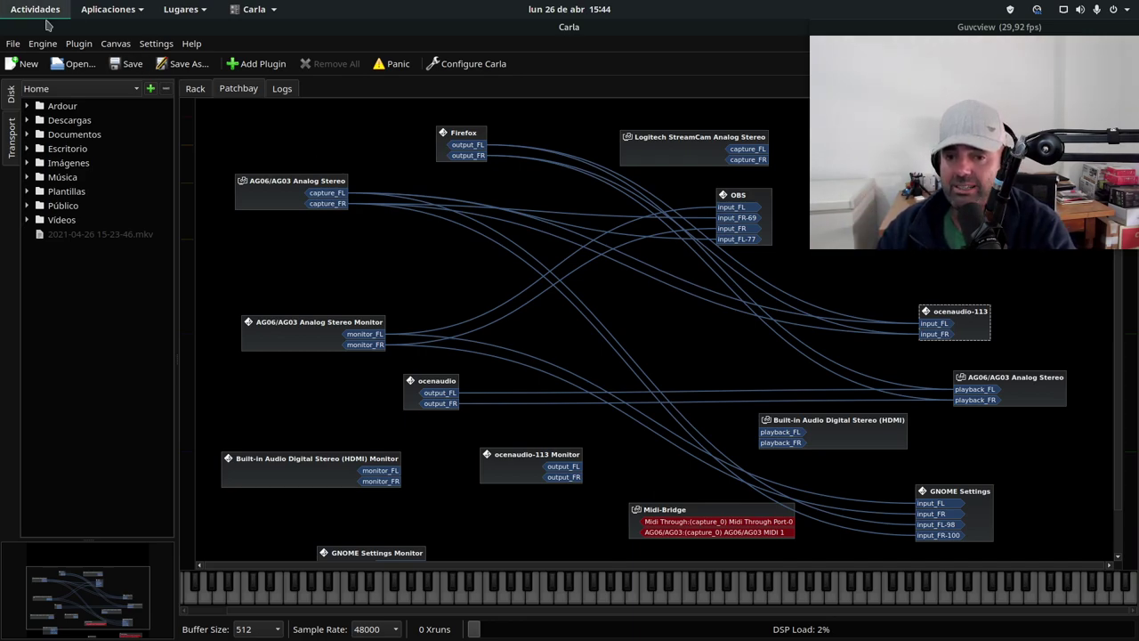
key(super)
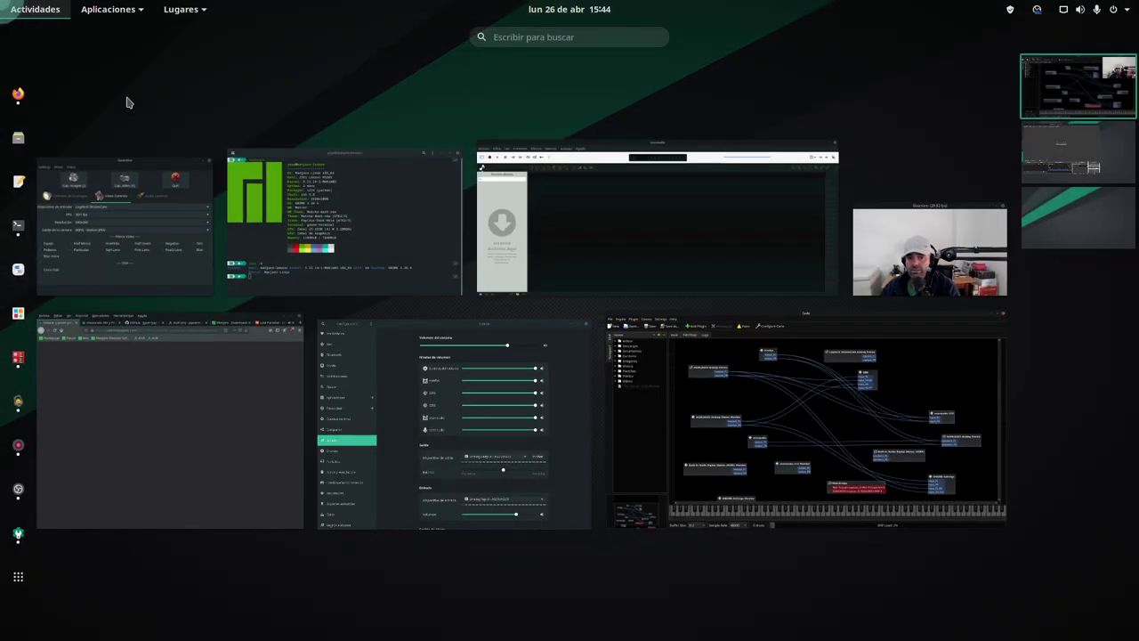
Record about 31 seconds of Firefox audio in ocenaudio at 48000 Hz, stereo, 24-bit
click(582, 246)
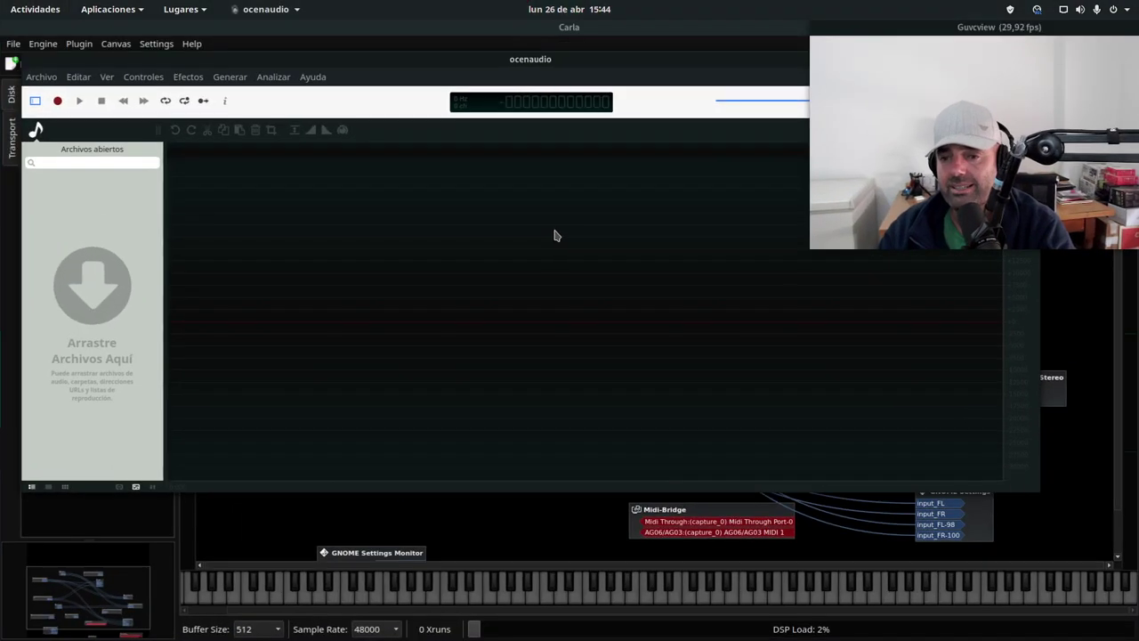
click(57, 102)
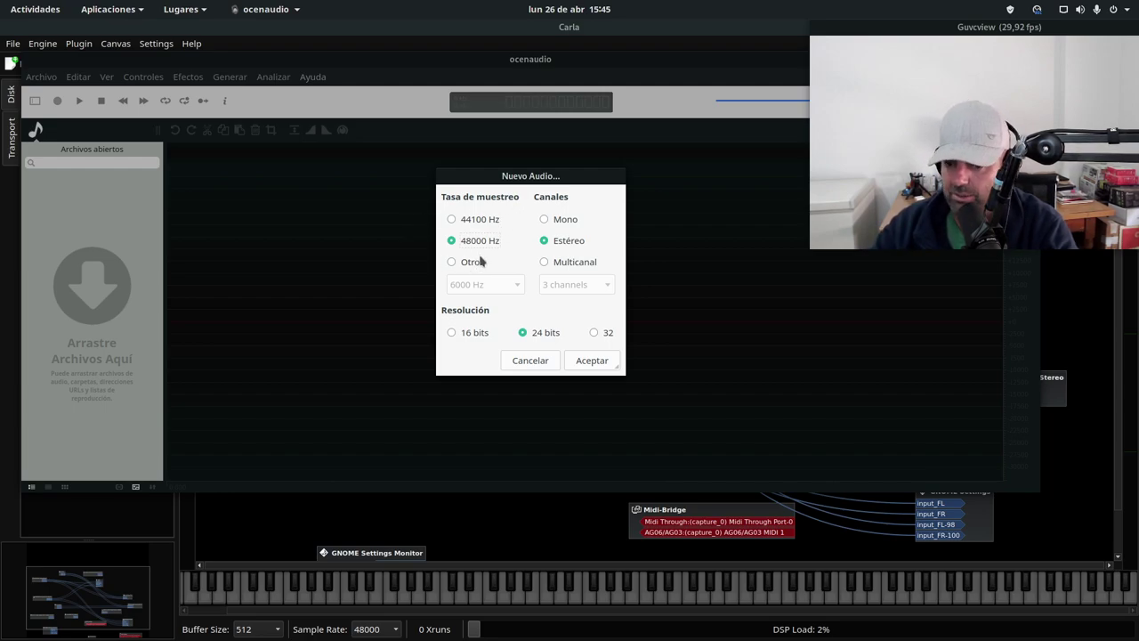
click(590, 361)
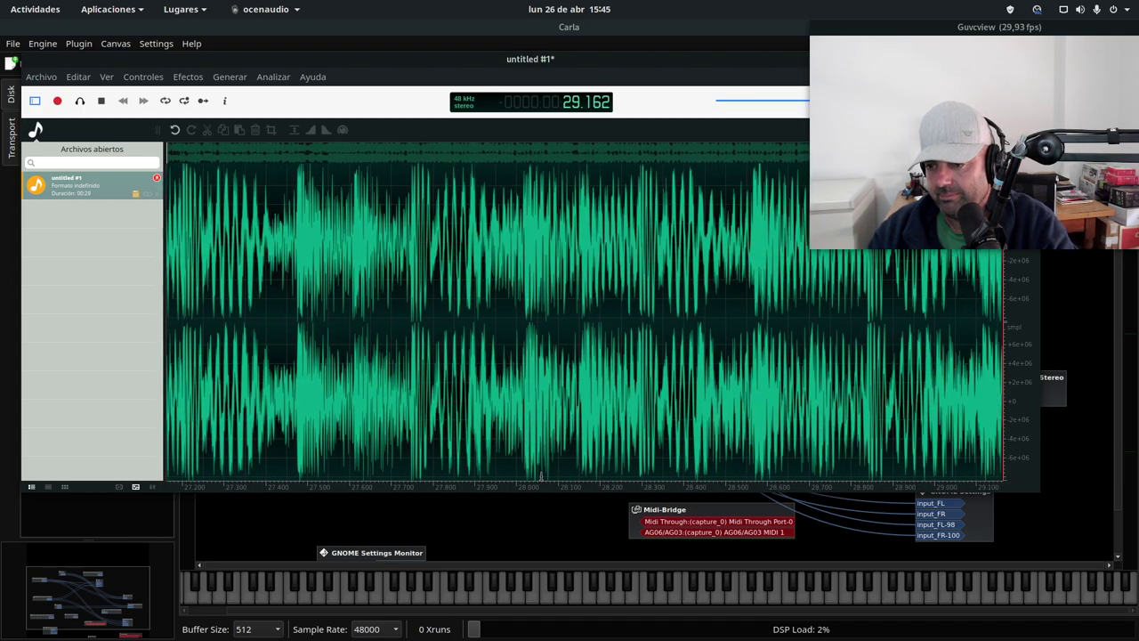
click(101, 101)
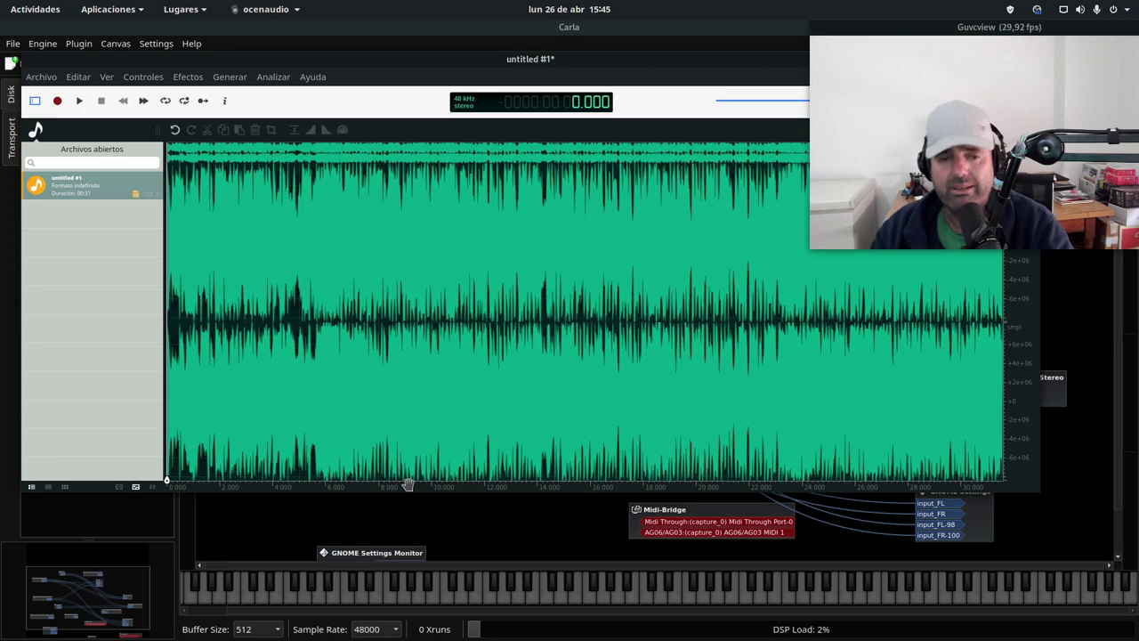
Pause the Lost Paradise track on SoundCloud in Firefox and minimize the browser
click(35, 8)
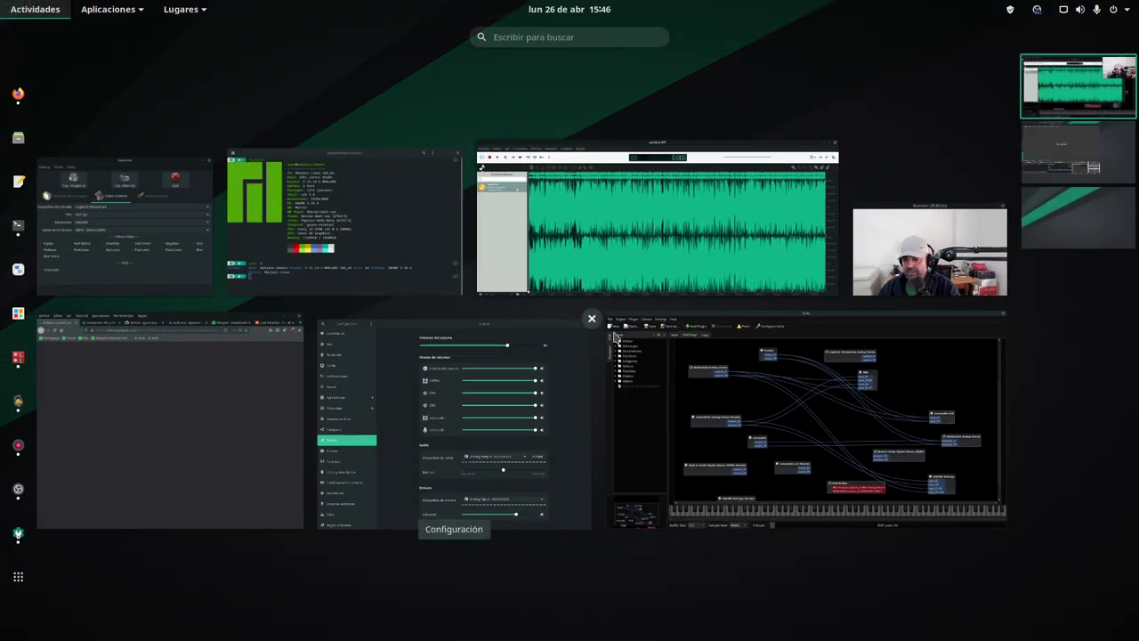
click(183, 401)
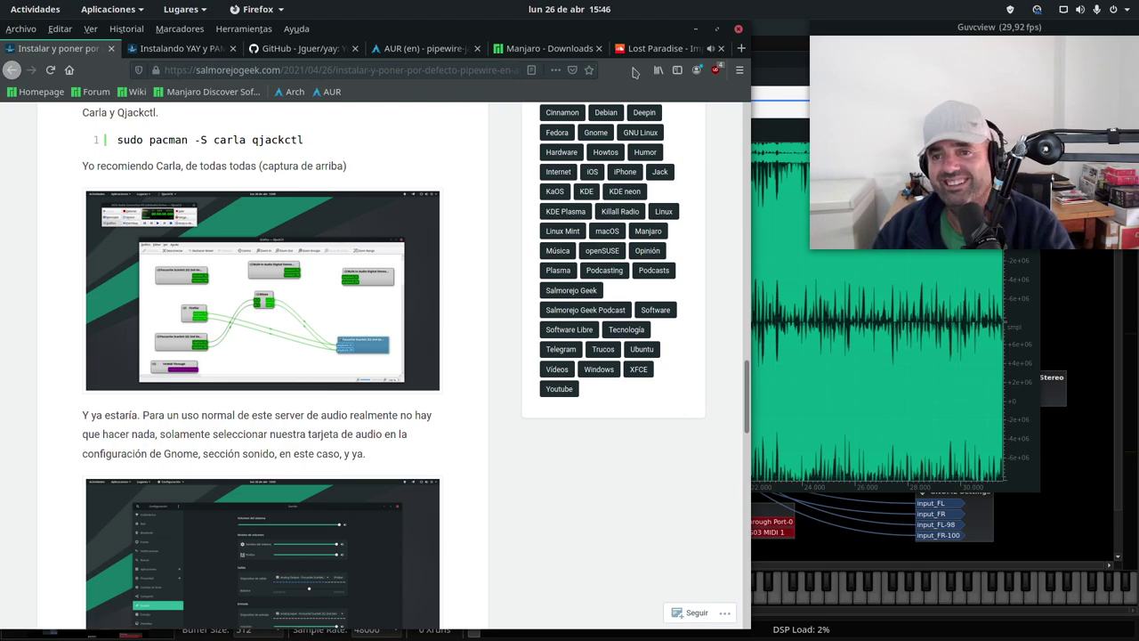
click(654, 48)
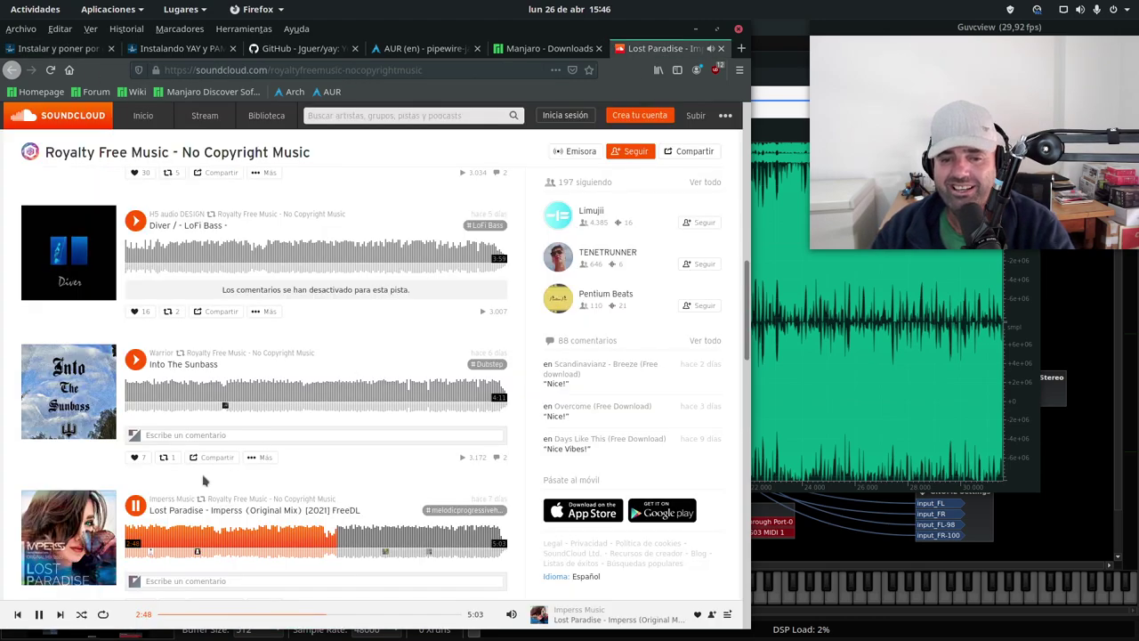
click(38, 614)
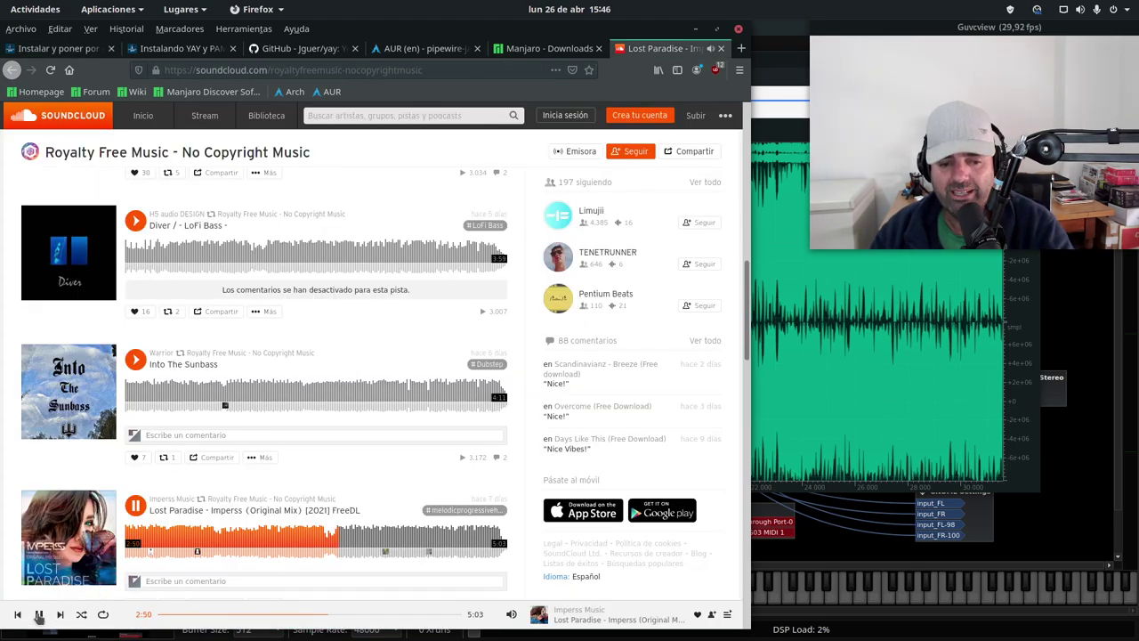
click(695, 29)
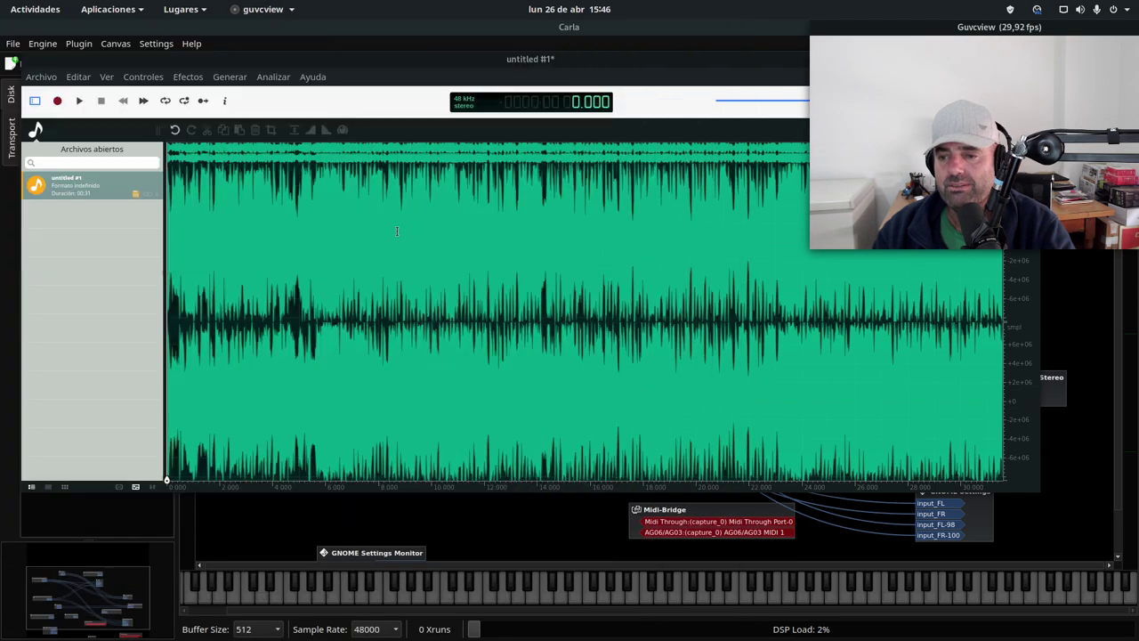
Play the recording briefly from around 14 seconds
click(550, 211)
key(space)
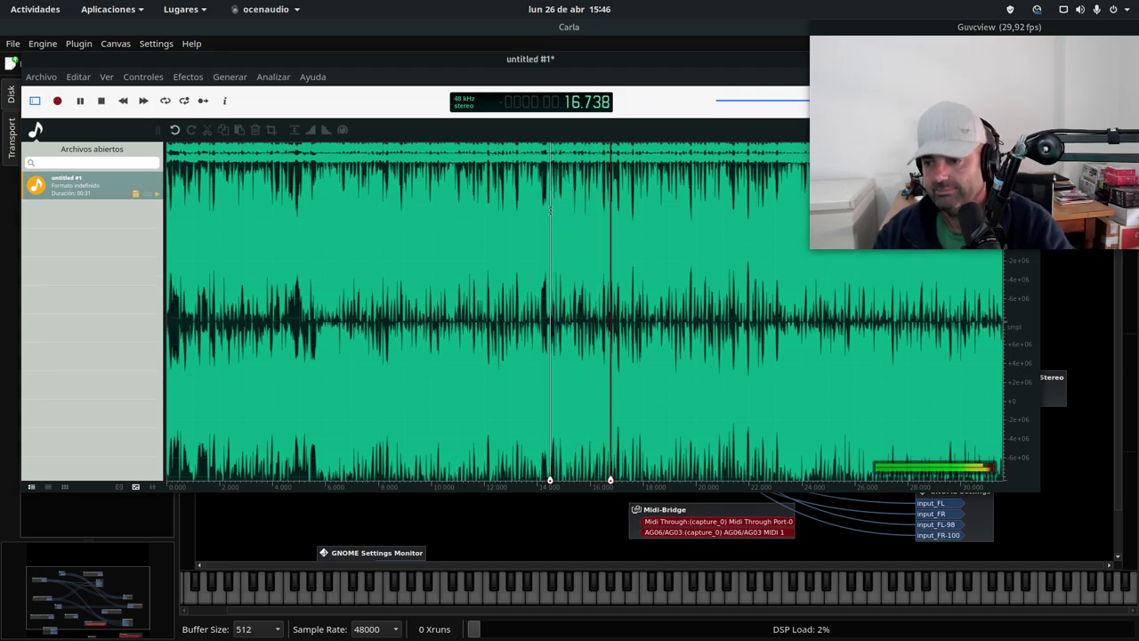
key(space)
Shift the ocenaudio window to expose Carla's patchbay and play the recording again
drag(597, 57, 343, 188)
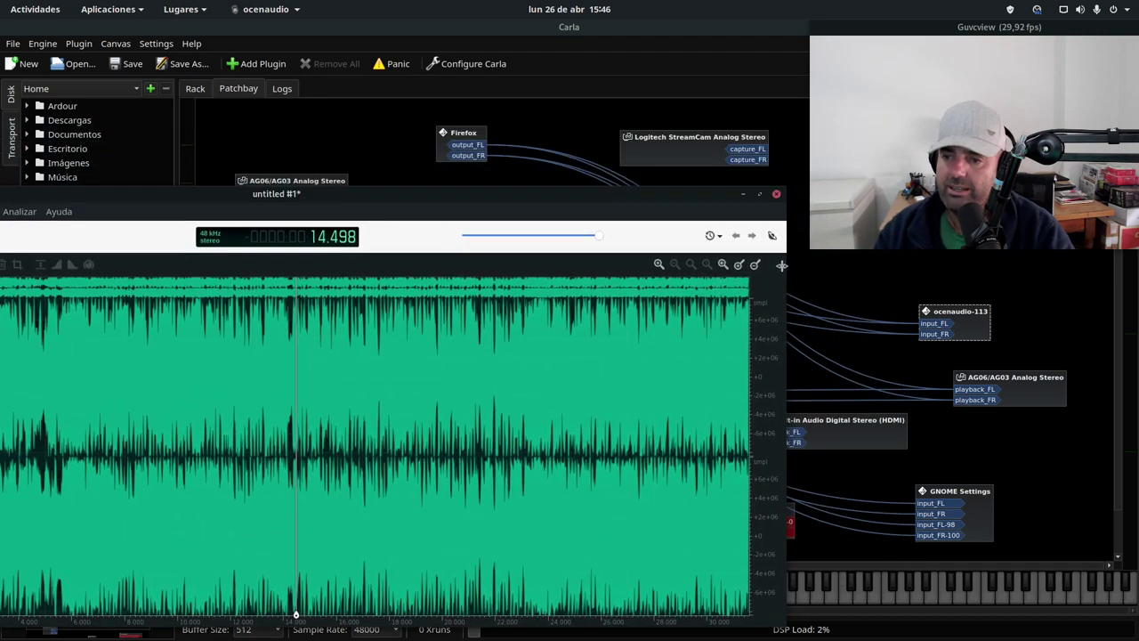
drag(602, 201, 756, 184)
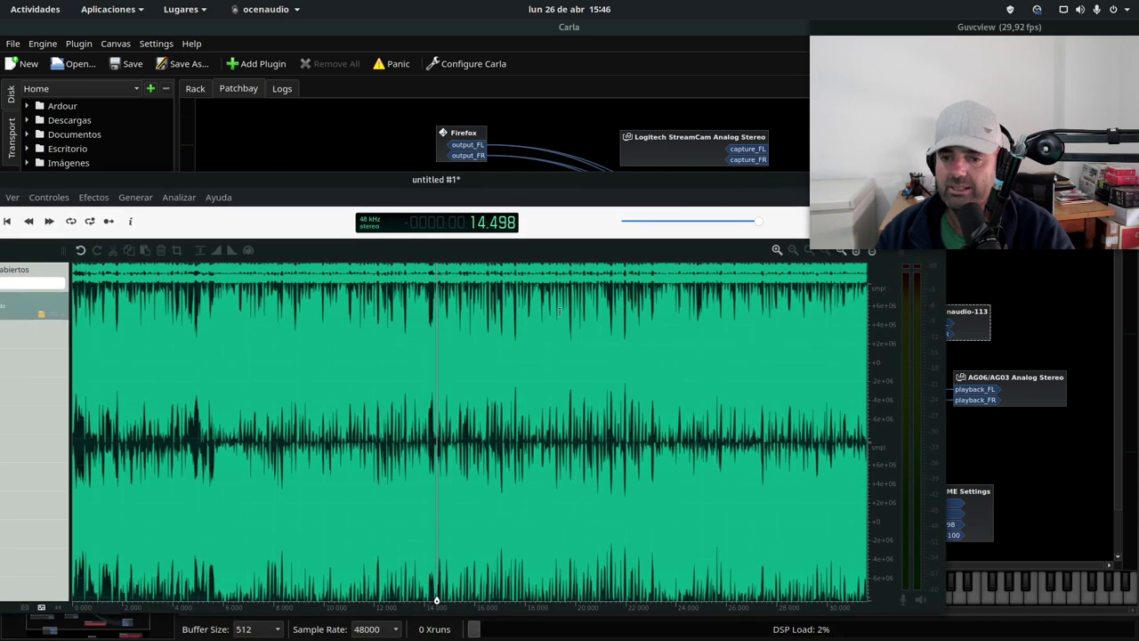
click(464, 382)
key(space)
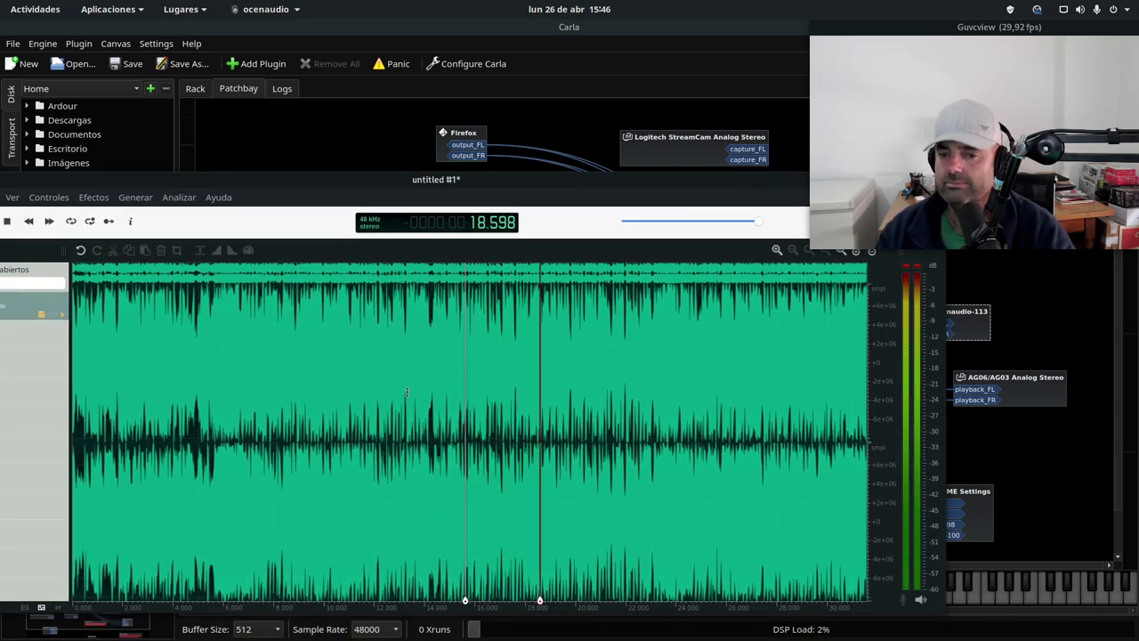
key(space)
Play only the top channel from 10.941 and try top-channel positions between 7 and 22 seconds
click(347, 328)
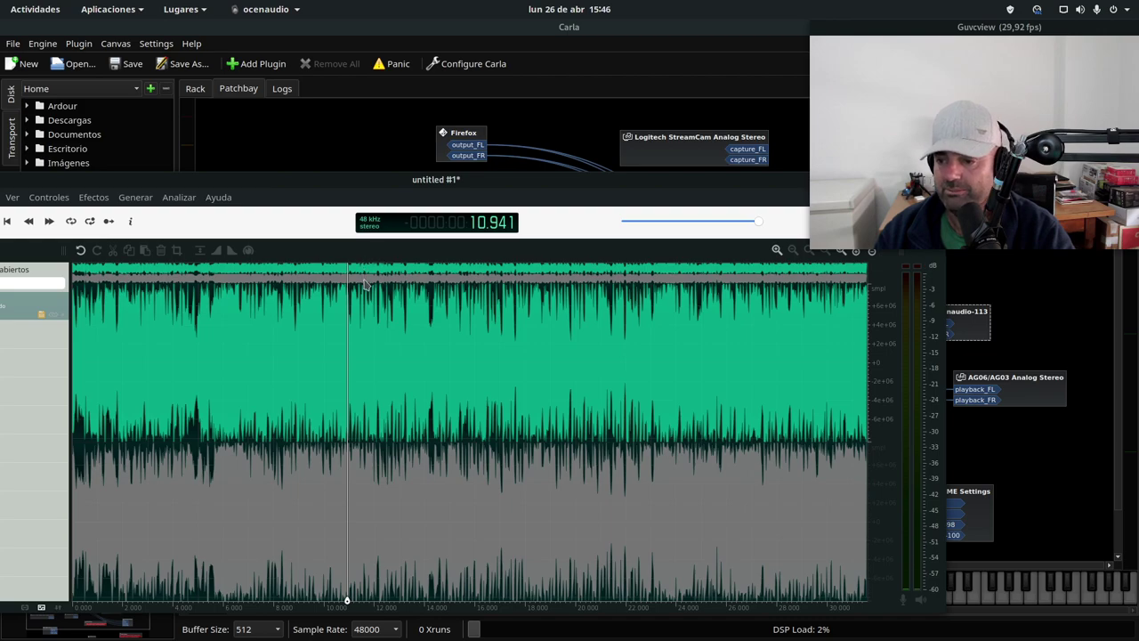
key(space)
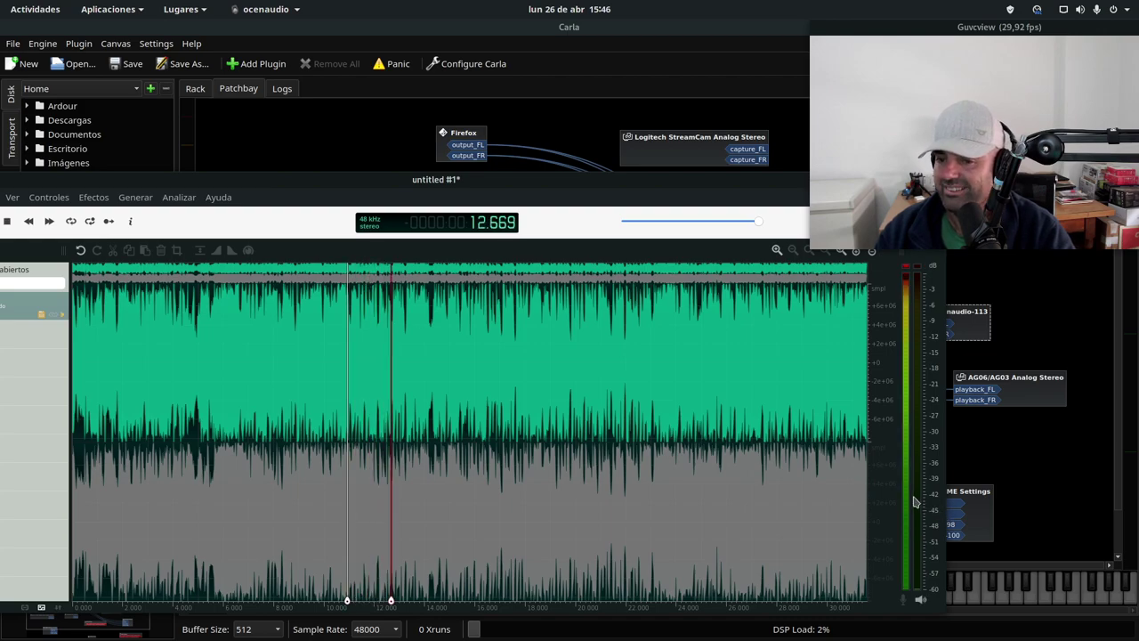
key(space)
click(557, 334)
click(582, 334)
click(628, 334)
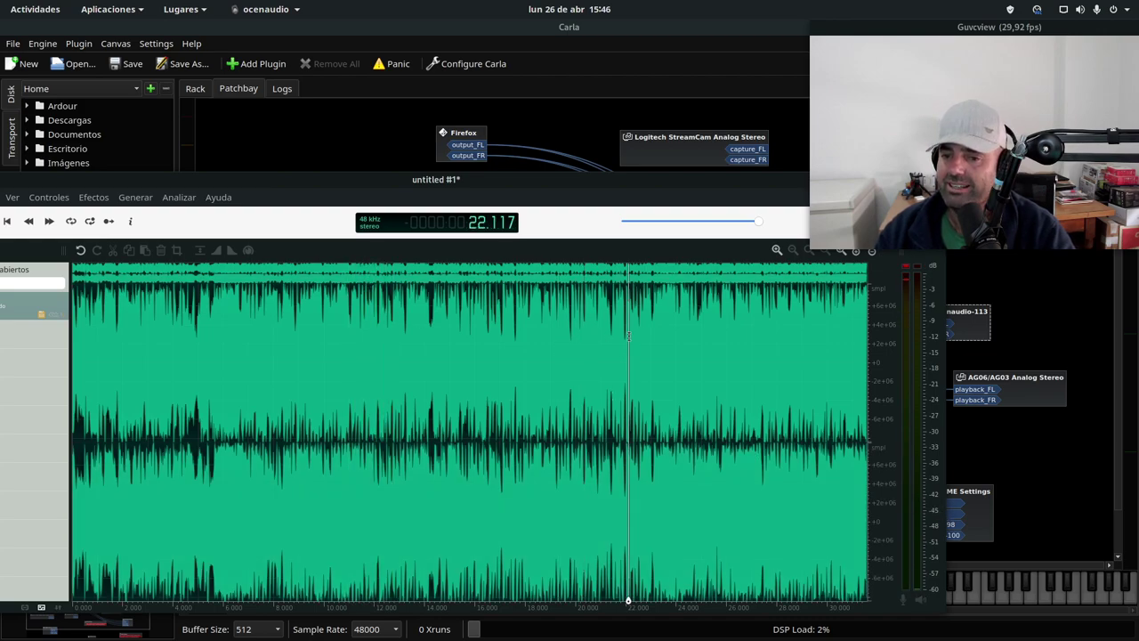
click(629, 334)
click(538, 329)
click(459, 328)
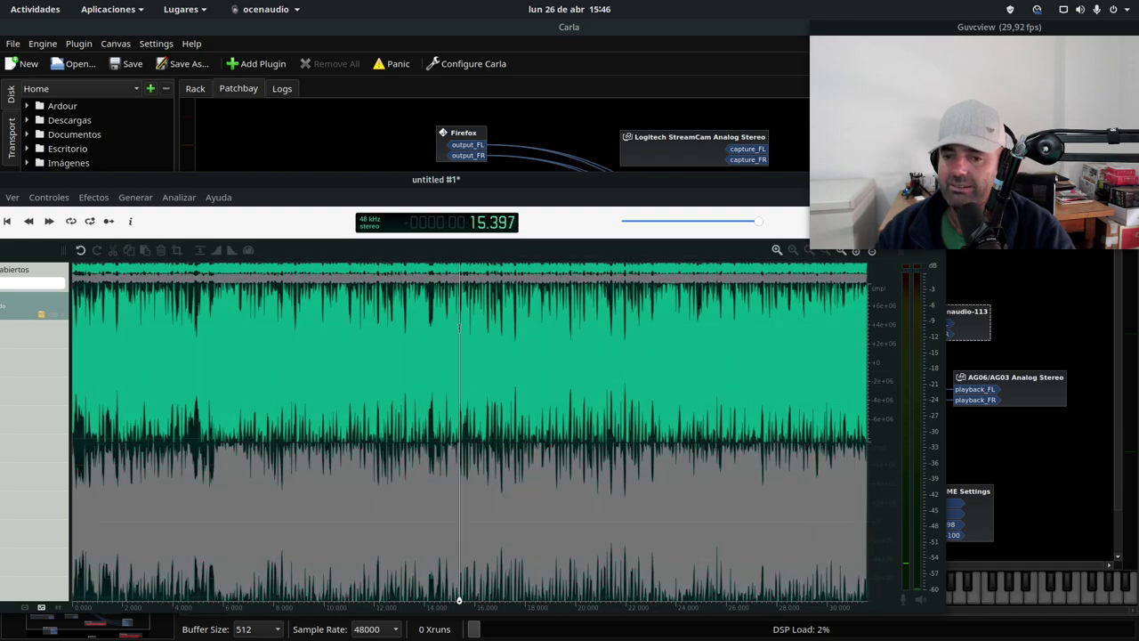
click(256, 356)
click(268, 360)
Select the whole recording, then clear it and play briefly from 14.808
double_click(227, 492)
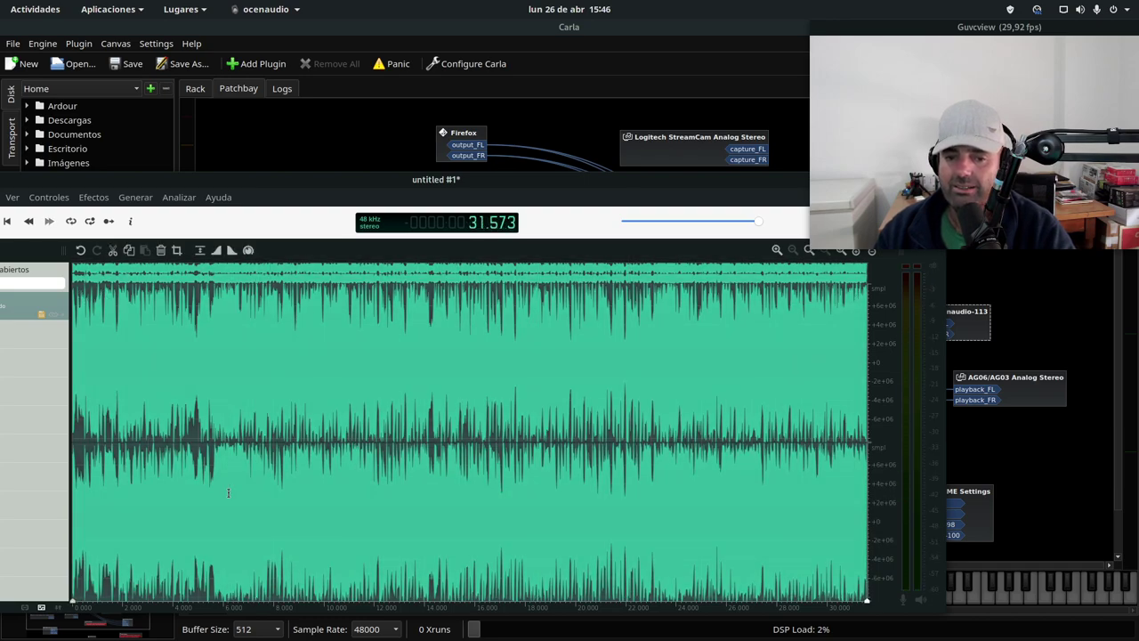
click(281, 412)
click(444, 416)
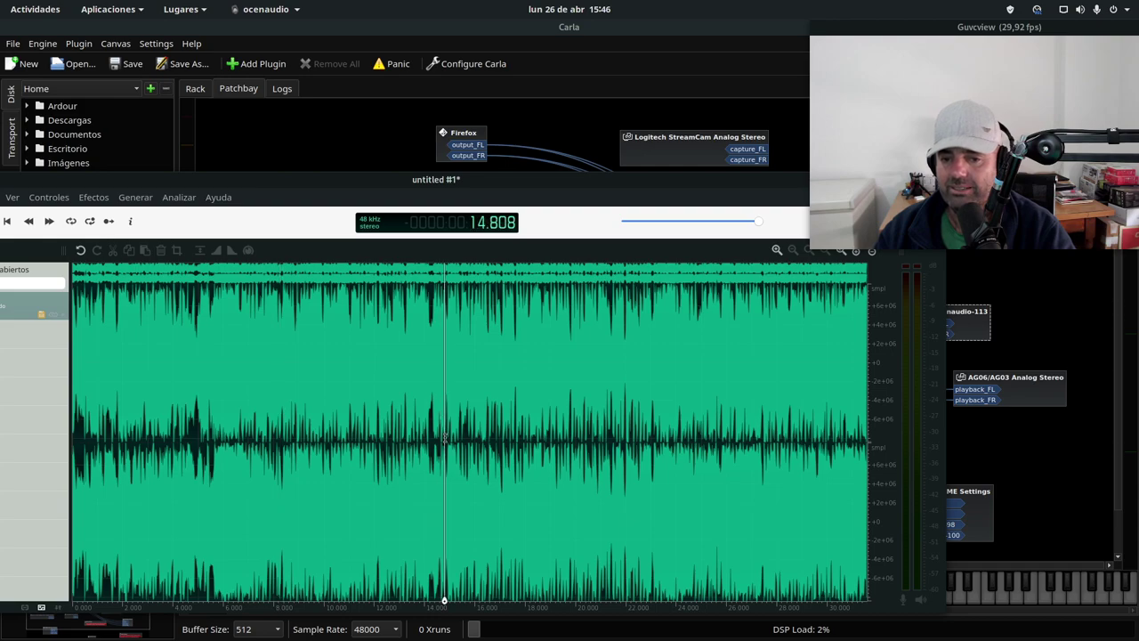
key(space)
key(space)
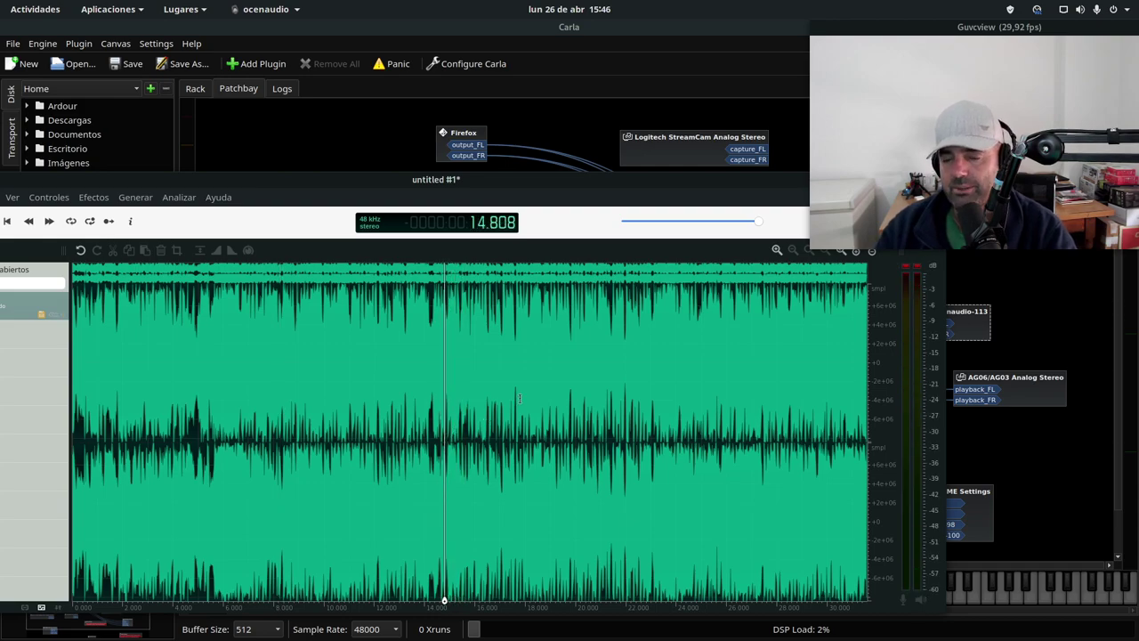
Move the ocenaudio window down and left so Carla's patchbay shows behind it
drag(590, 180, 593, 210)
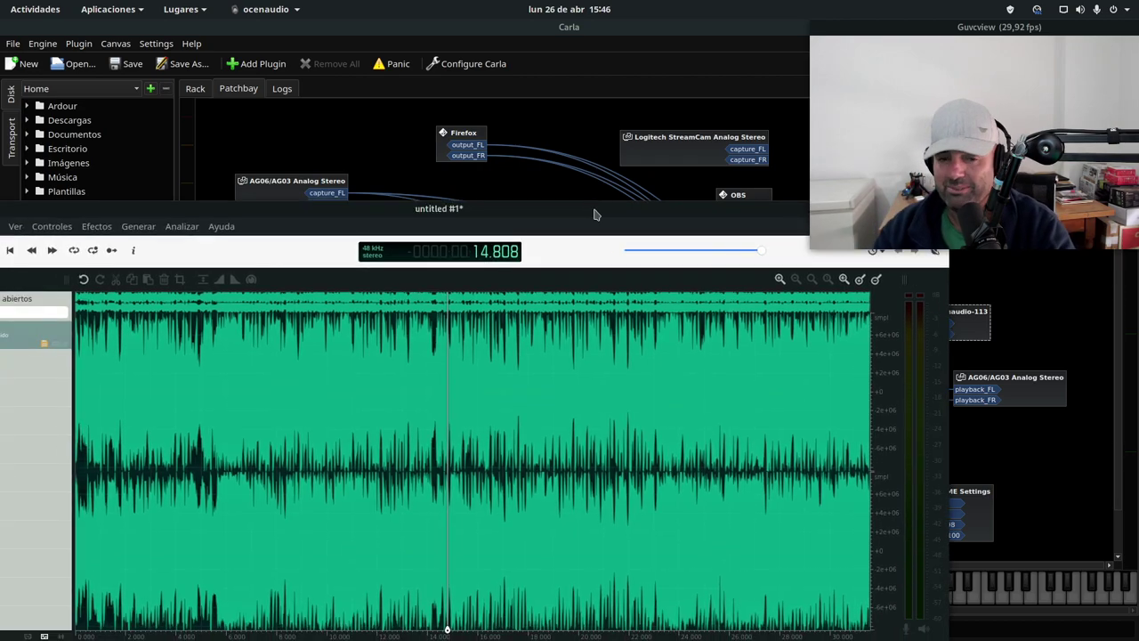
drag(309, 214, 402, 191)
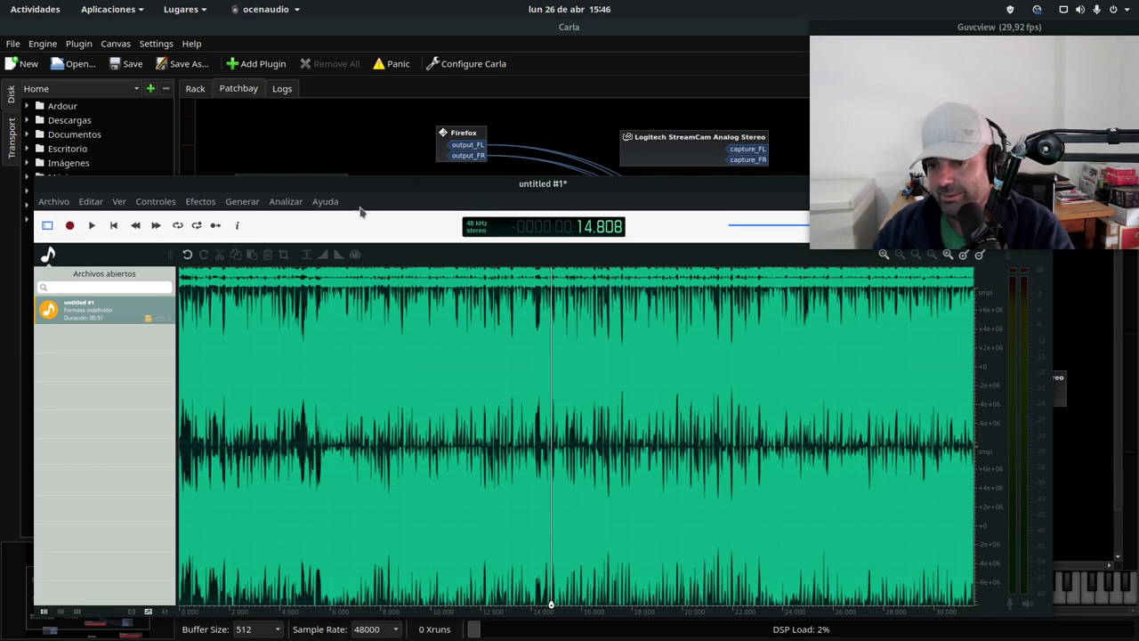
drag(579, 182, 412, 291)
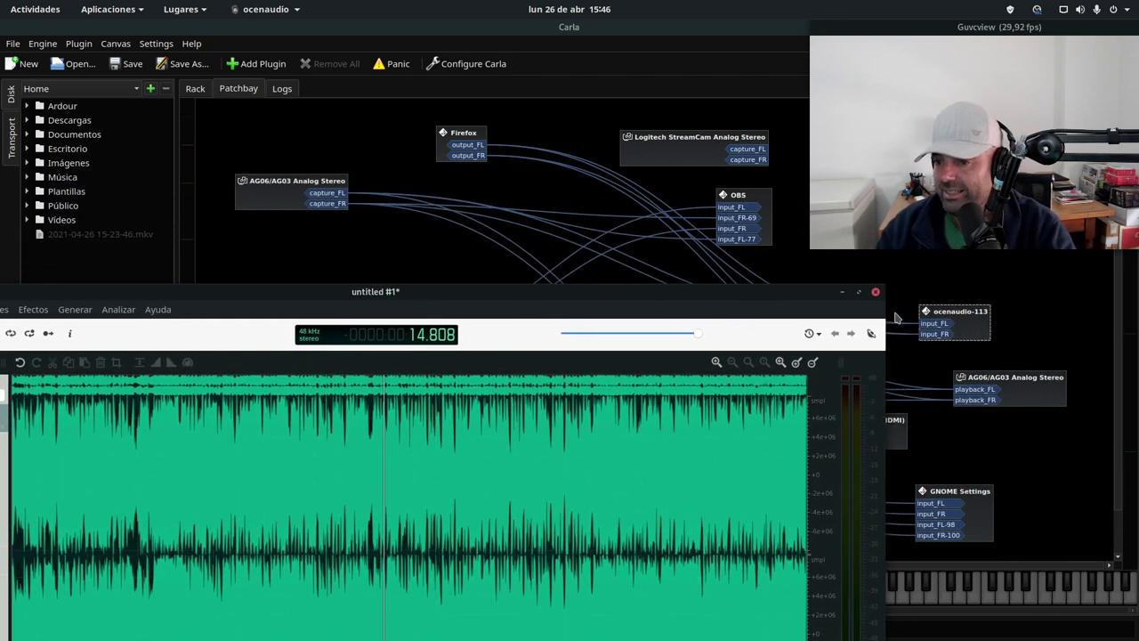
Close ocenaudio choosing No guardar, then restore Carla to a smaller window and minimize it
click(876, 291)
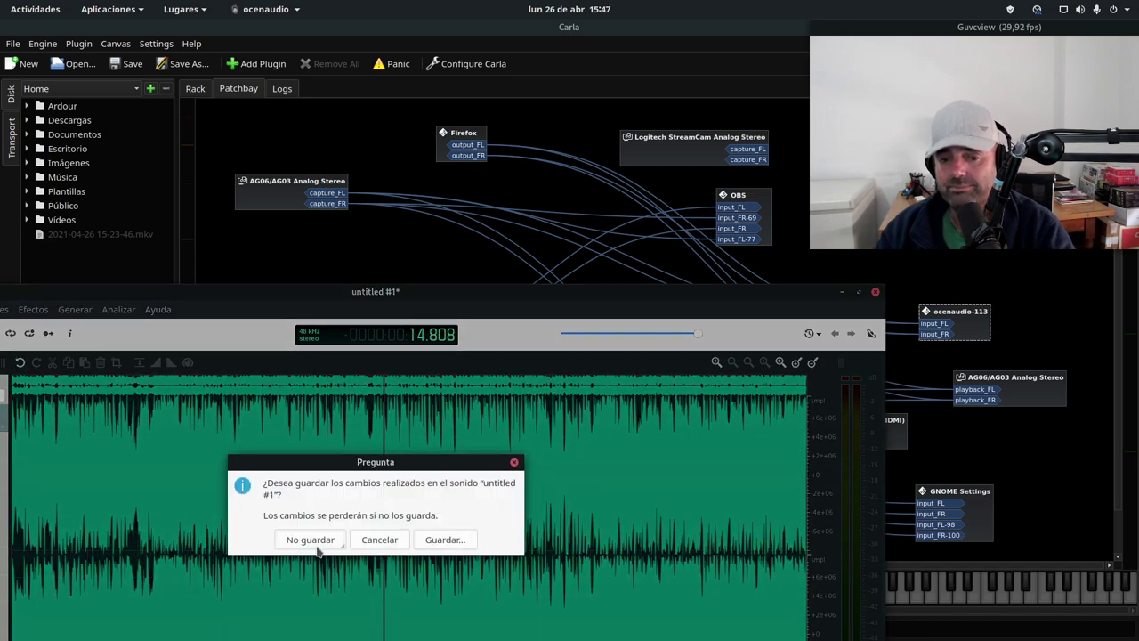
click(311, 541)
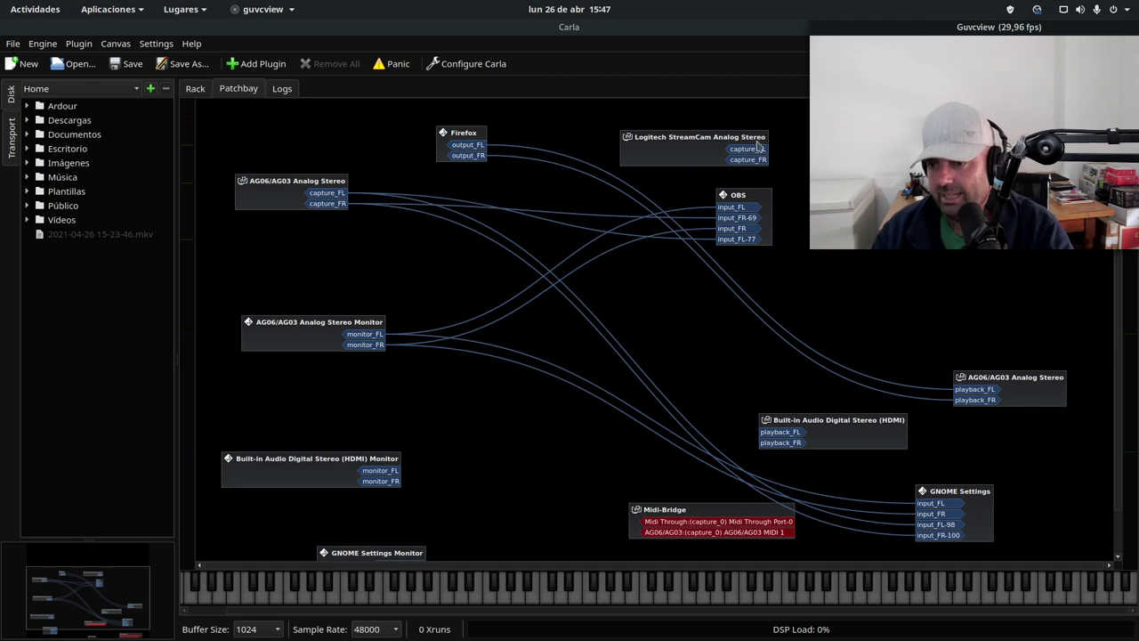
double_click(719, 33)
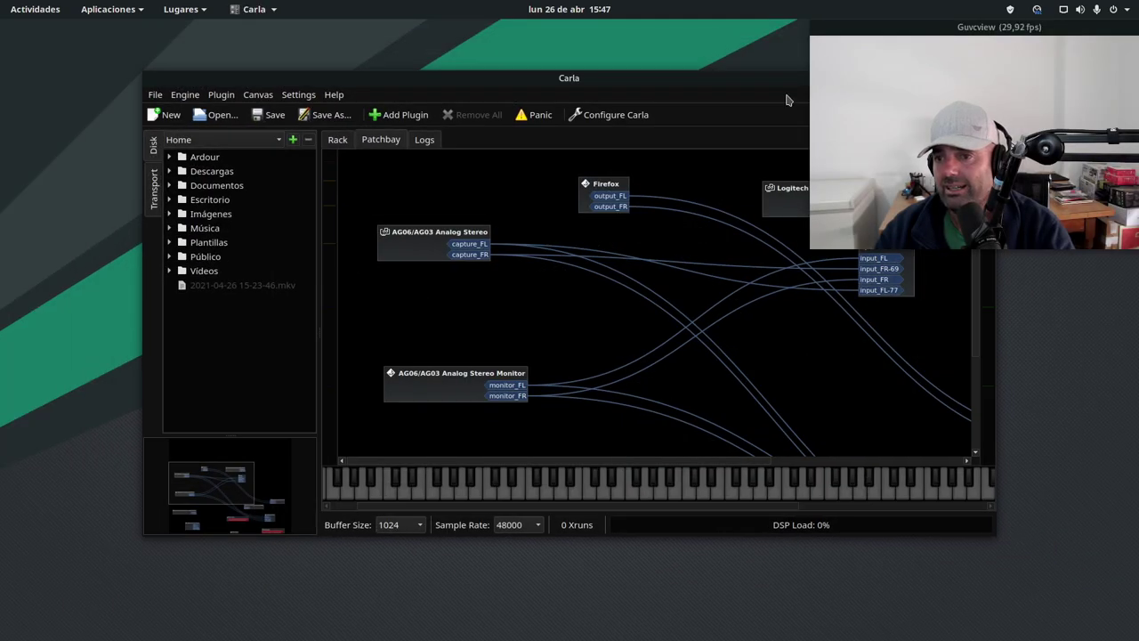
drag(747, 80, 661, 237)
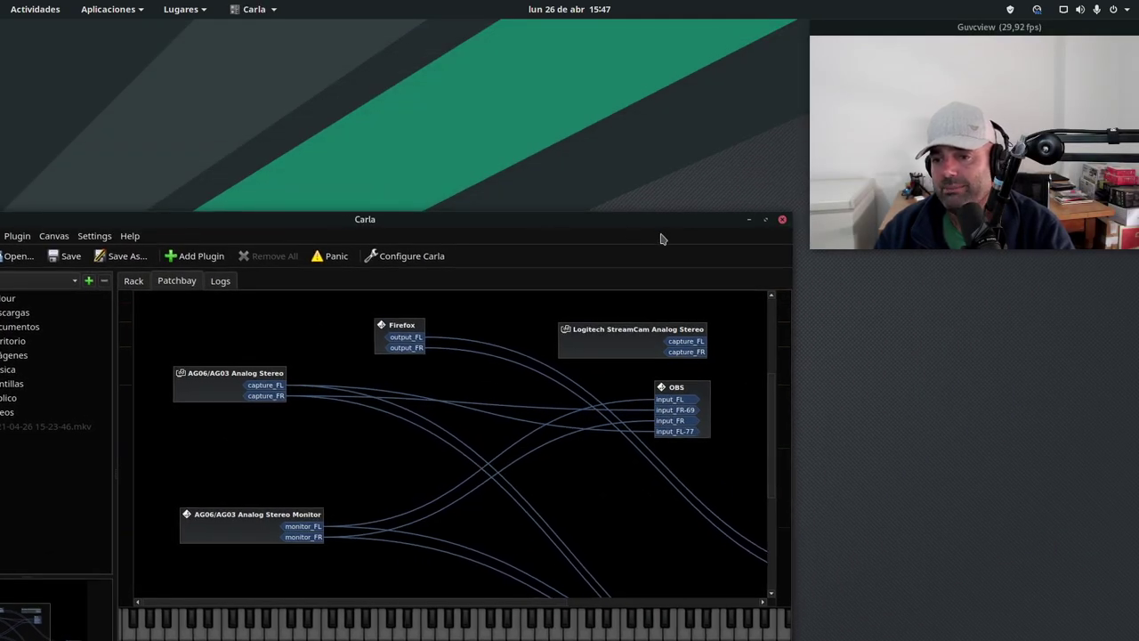
click(748, 219)
key(super)
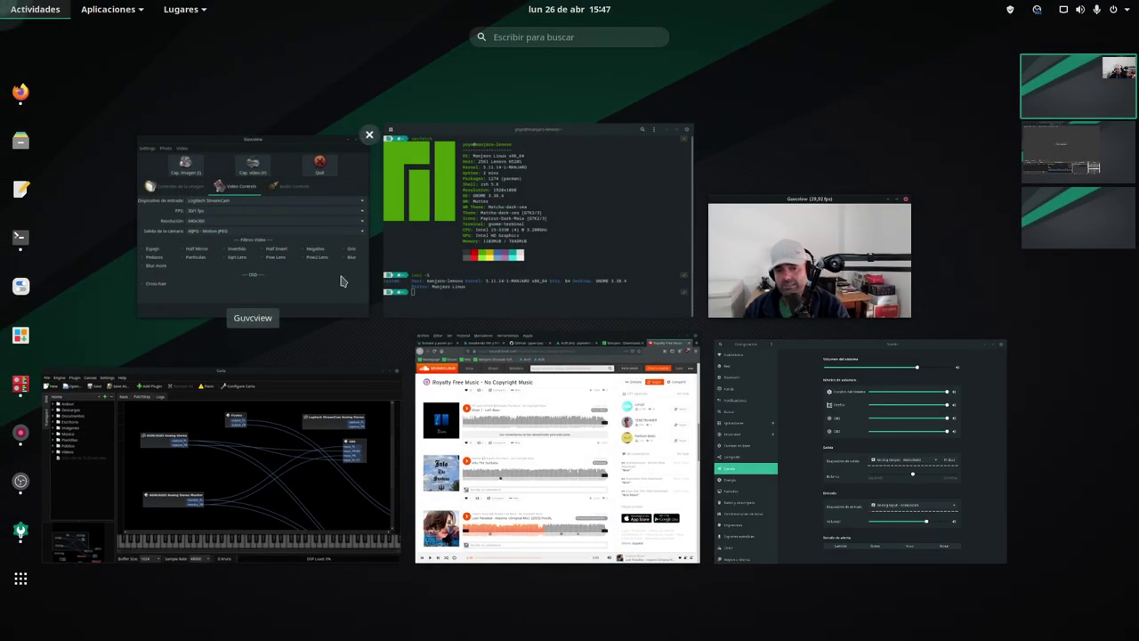
Check the Sonido panel showing AG06/AG03 for output and input, then bring Carla back maximized
click(783, 470)
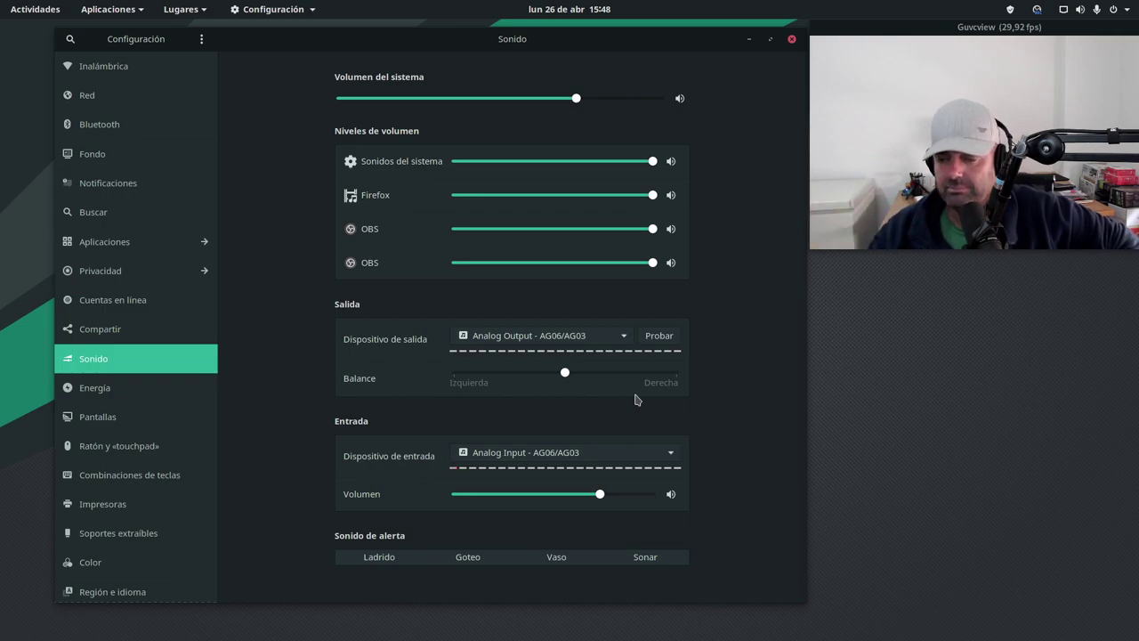
key(super)
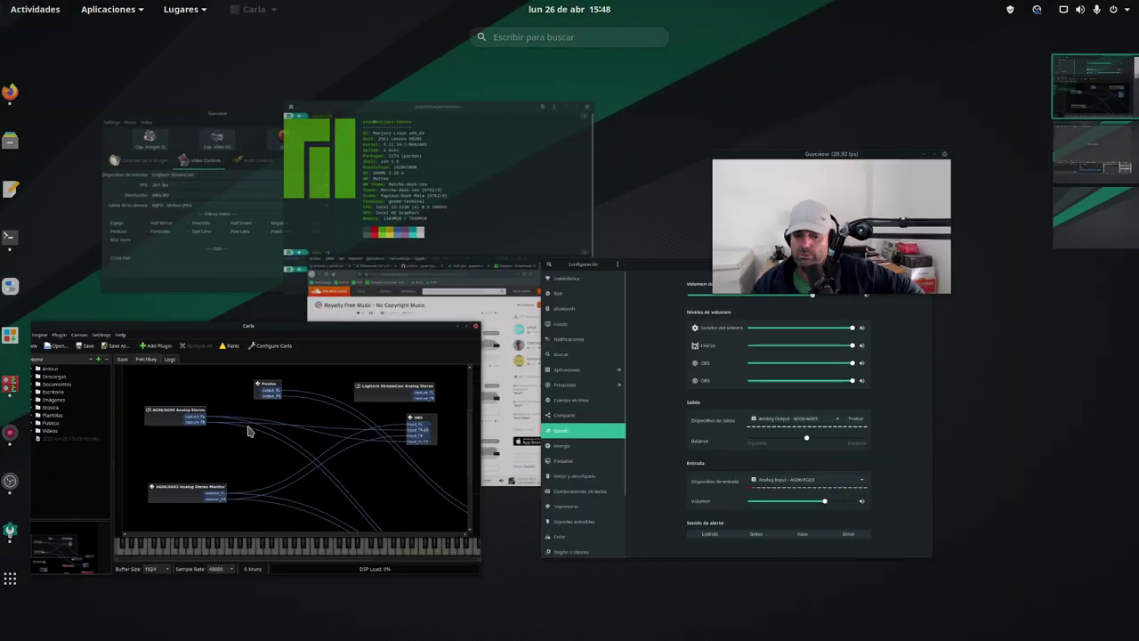
click(248, 431)
drag(409, 219, 478, 120)
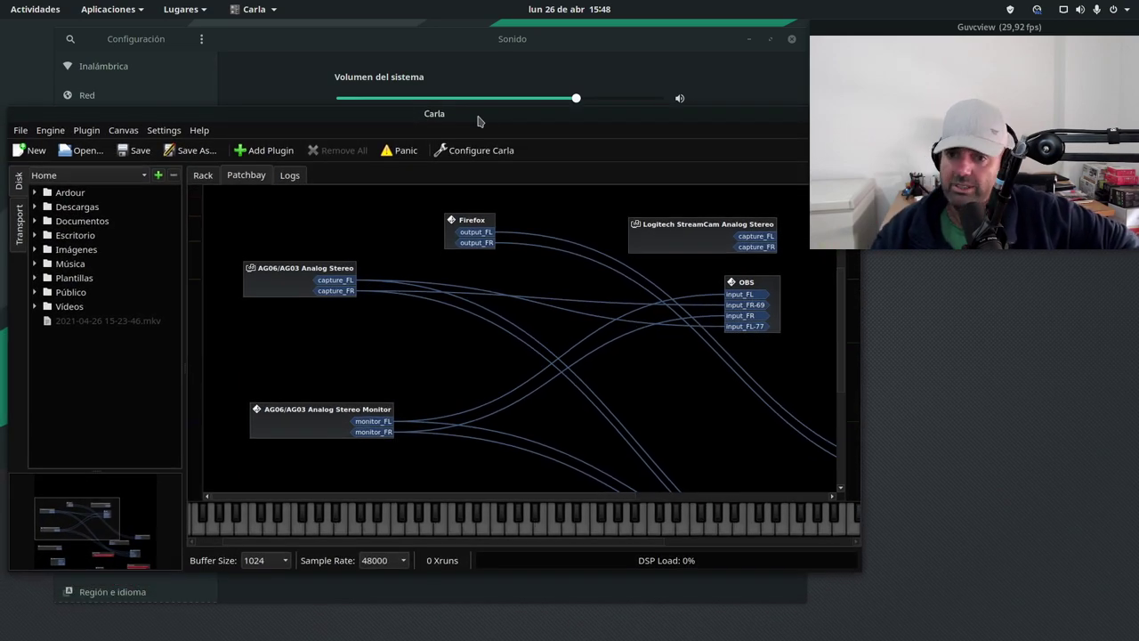
double_click(482, 119)
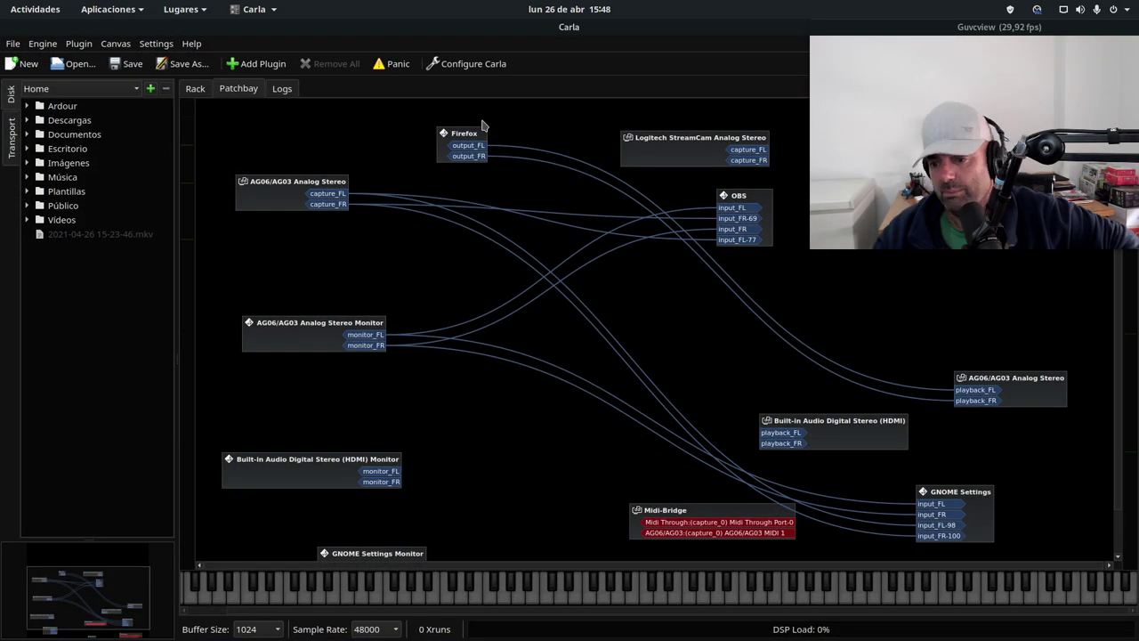